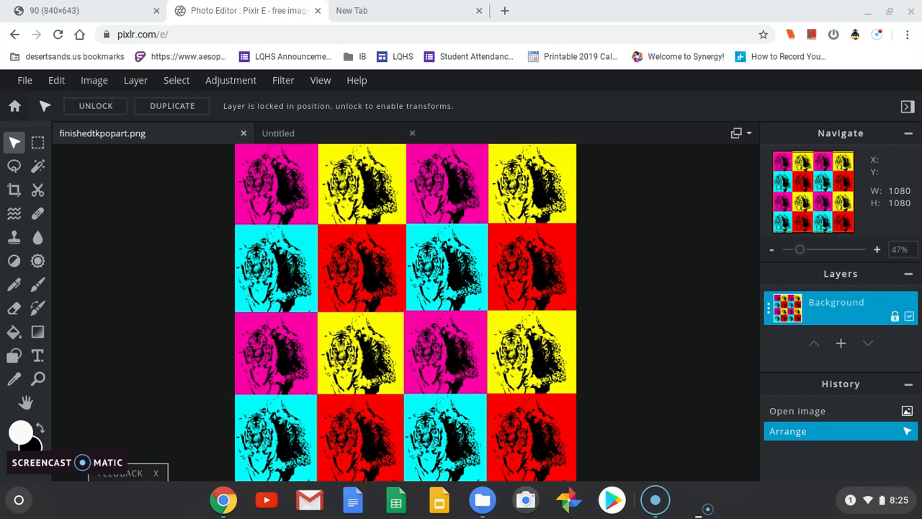
Copy the image address of the photo of the man with the tiger from its browser tab
left_click(104, 10)
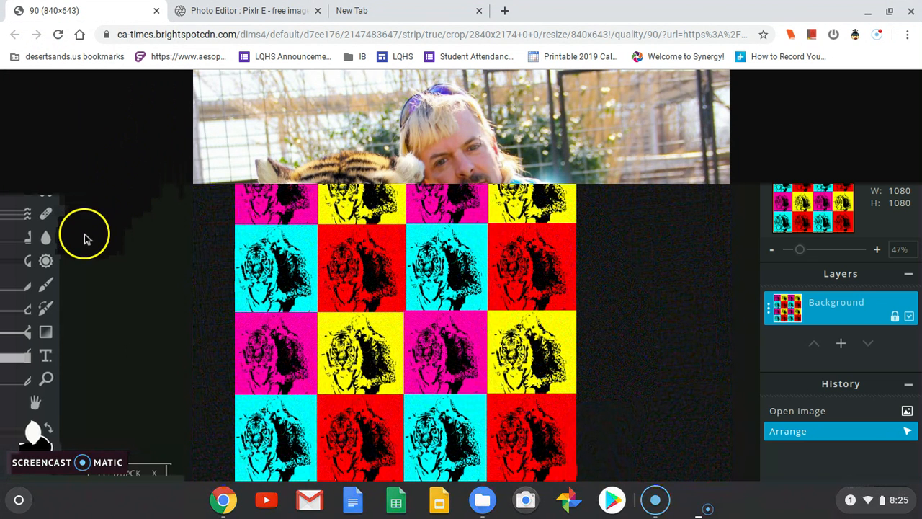
right_click(309, 228)
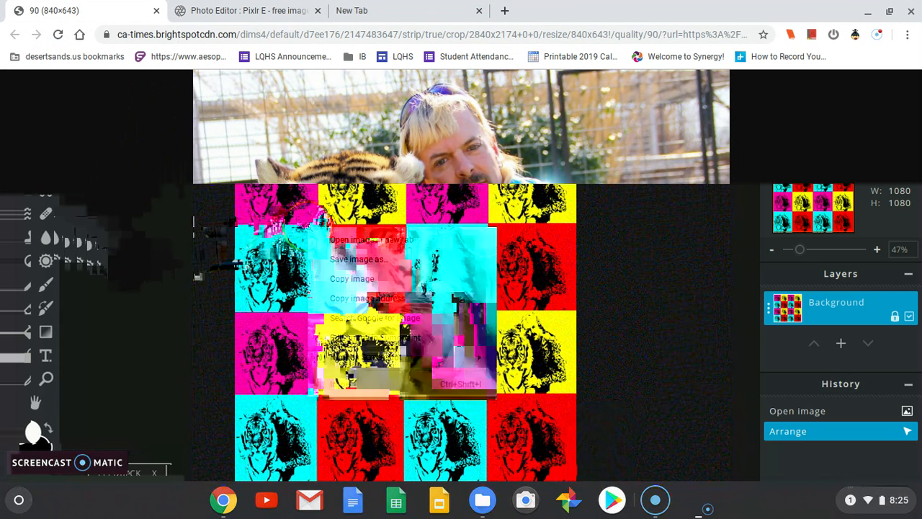
left_click(382, 299)
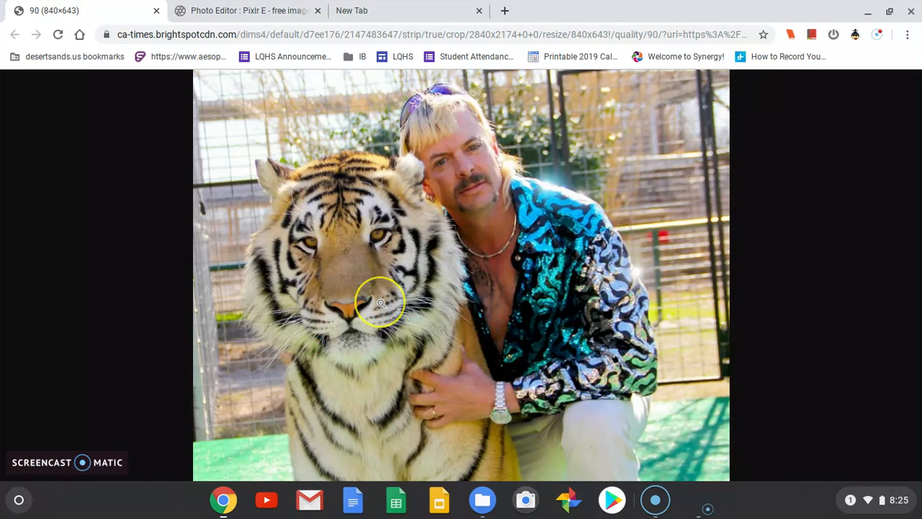
Open pixlr.com in the empty browser tab and launch the Pixlr E editor
left_click(424, 16)
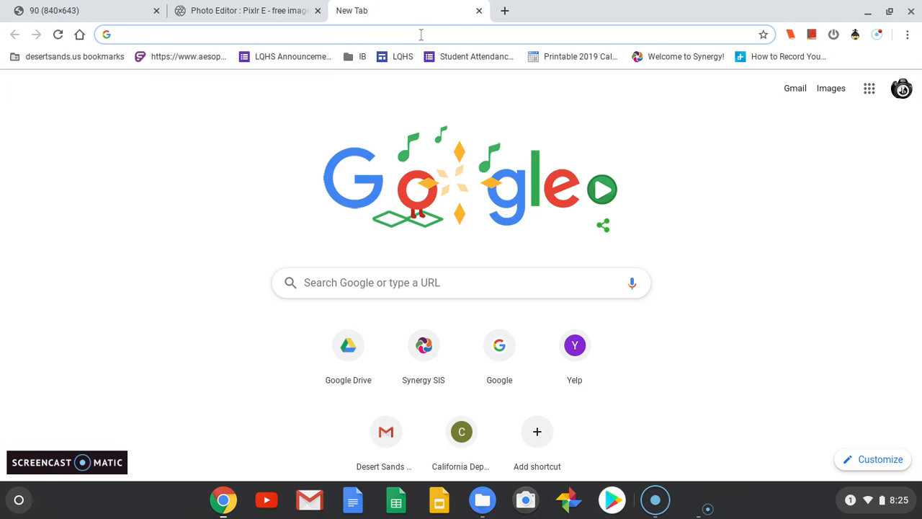
type("pixlr.com")
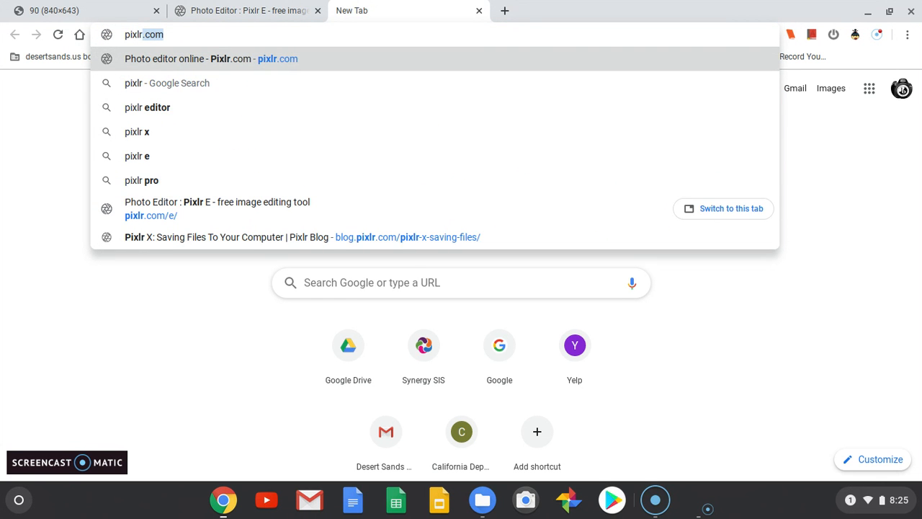
key("Return")
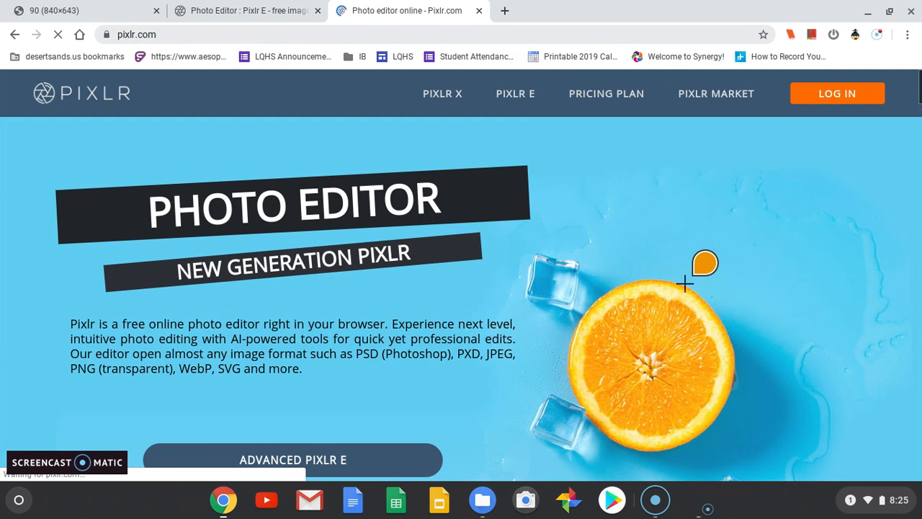
left_click(525, 96)
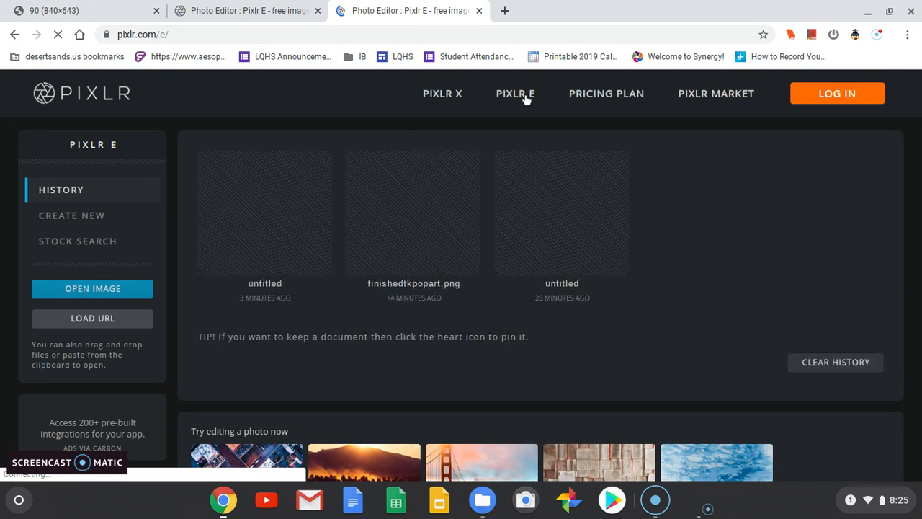
Create a new blank image from the Instagram preset at 1080 x 1080
left_click(78, 216)
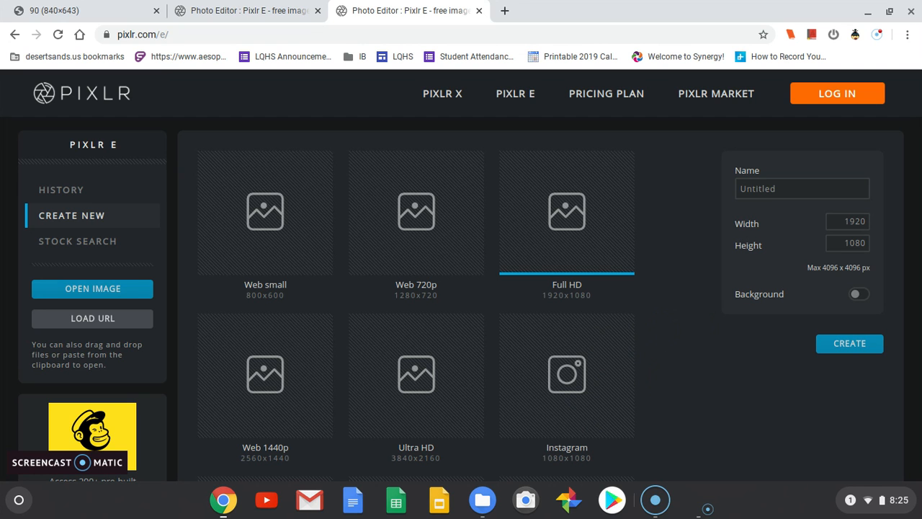
left_click(591, 393)
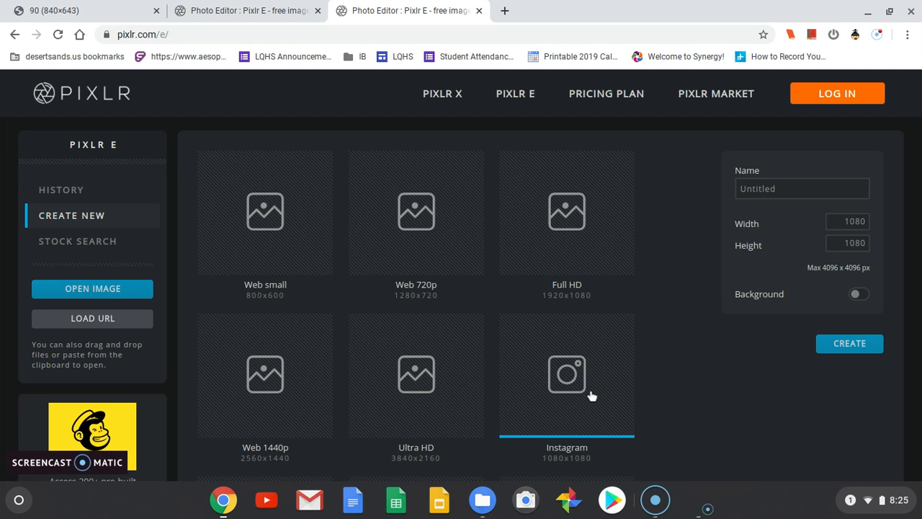
left_click(857, 345)
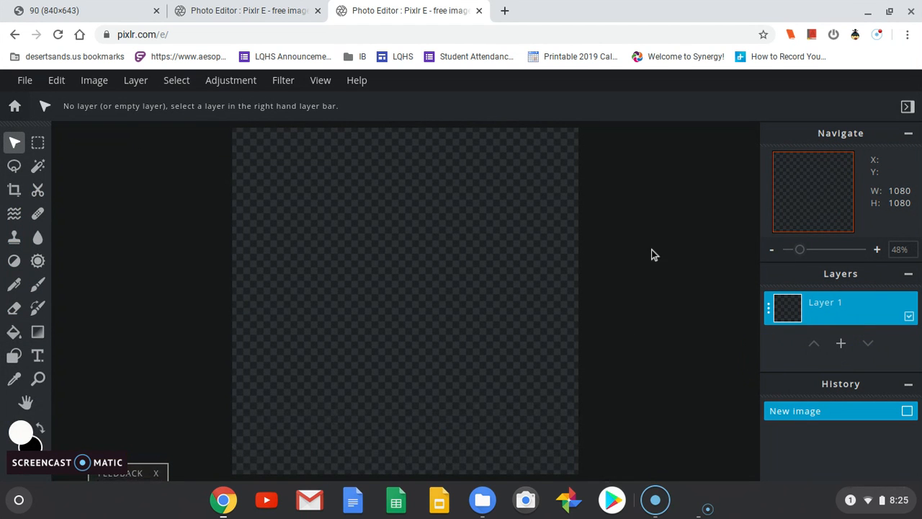
Add the tiger photo as a new layer by loading it from the copied image URL
left_click(135, 88)
left_click(162, 185)
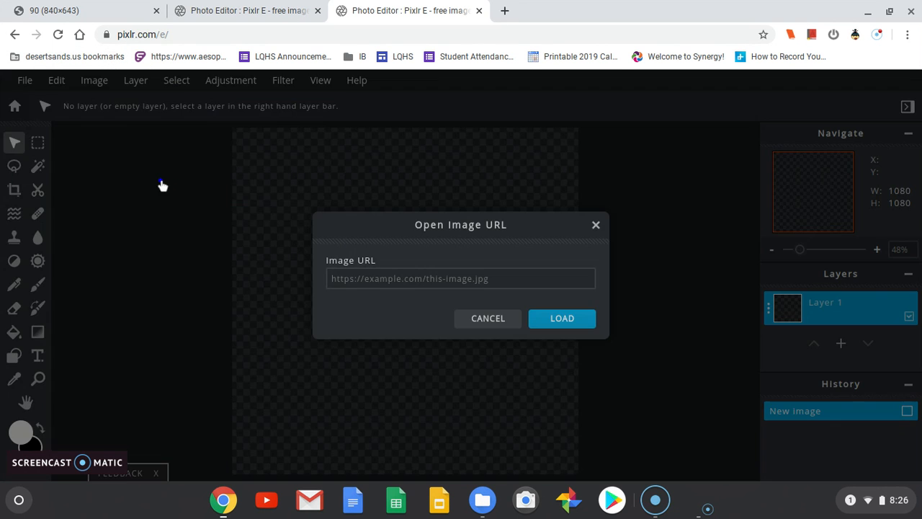
right_click(402, 283)
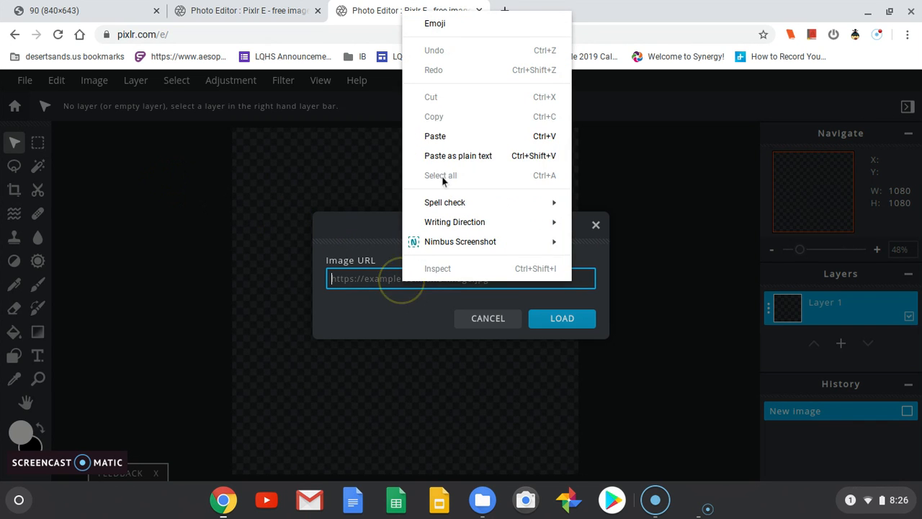
left_click(435, 136)
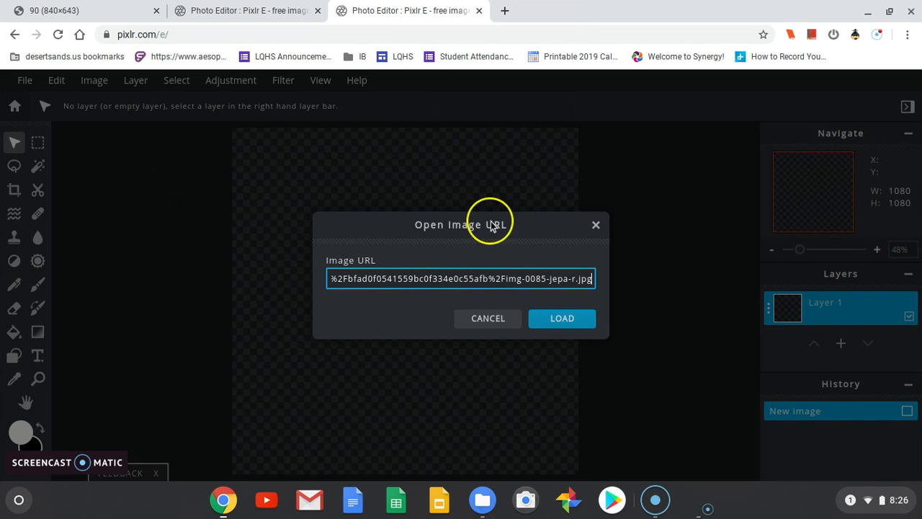
left_click(551, 320)
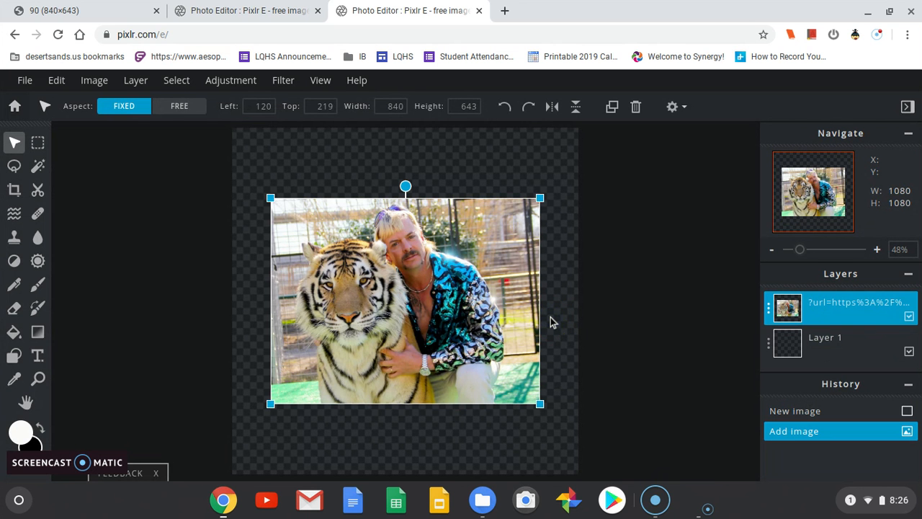
Enlarge the photo proportionally to about 1329 x 1017 and shift it so both subjects fit within the canvas
left_click_drag(539, 197, 594, 155)
left_click_drag(268, 405, 197, 458)
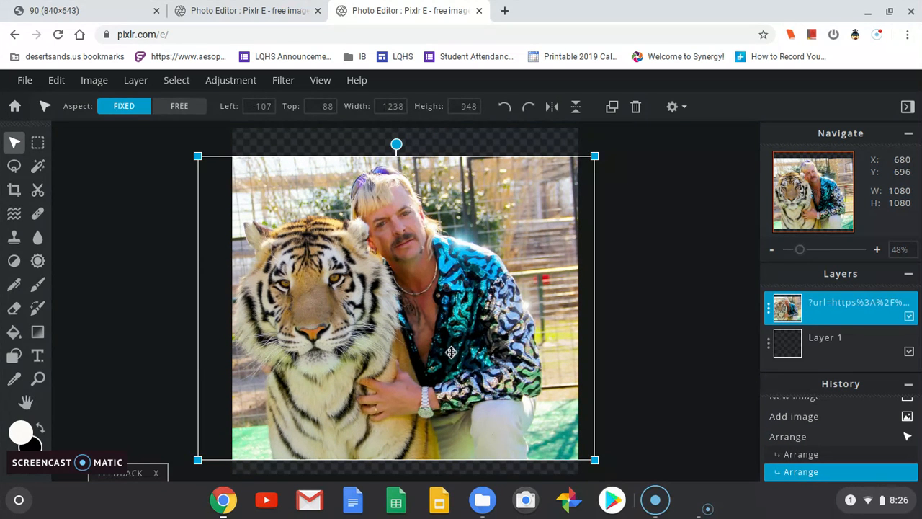
left_click_drag(450, 353, 459, 356)
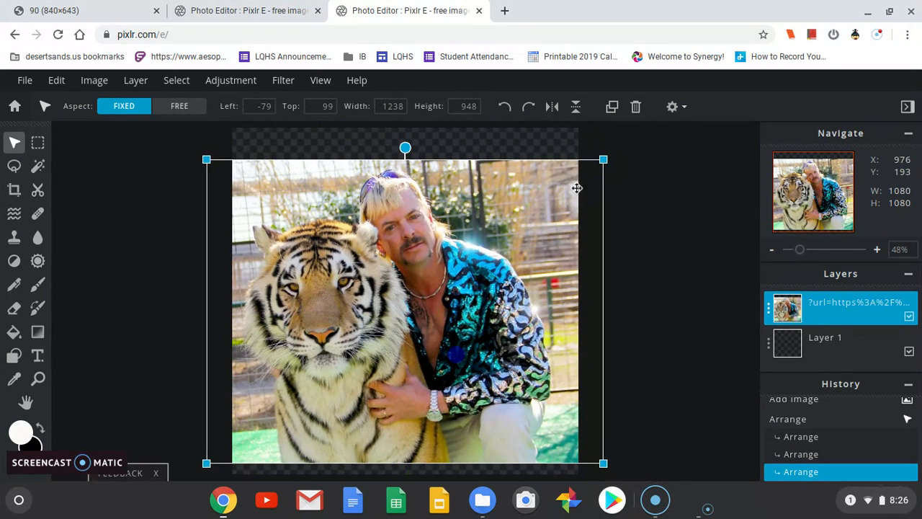
left_click_drag(604, 160, 626, 142)
left_click_drag(209, 141, 201, 137)
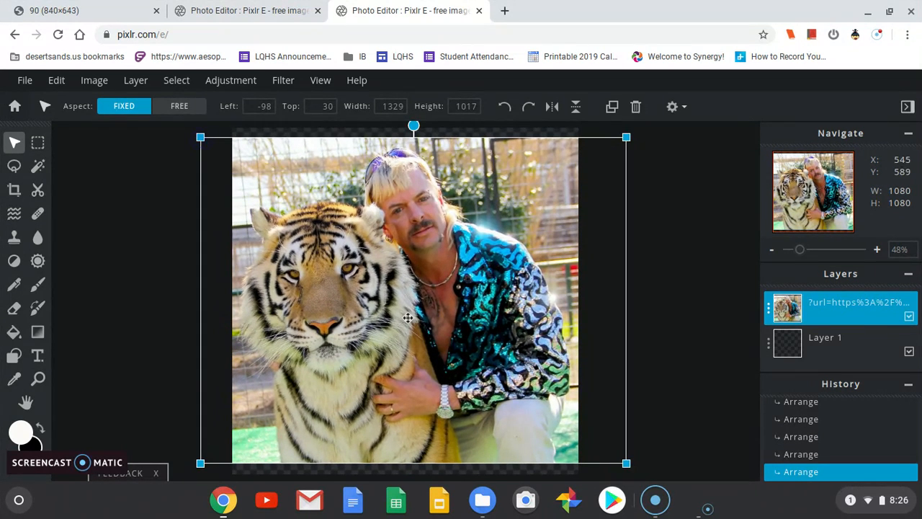
Free transform the photo vertically to a height of about 1086 so it covers the full canvas, and apply the transform
left_click(51, 82)
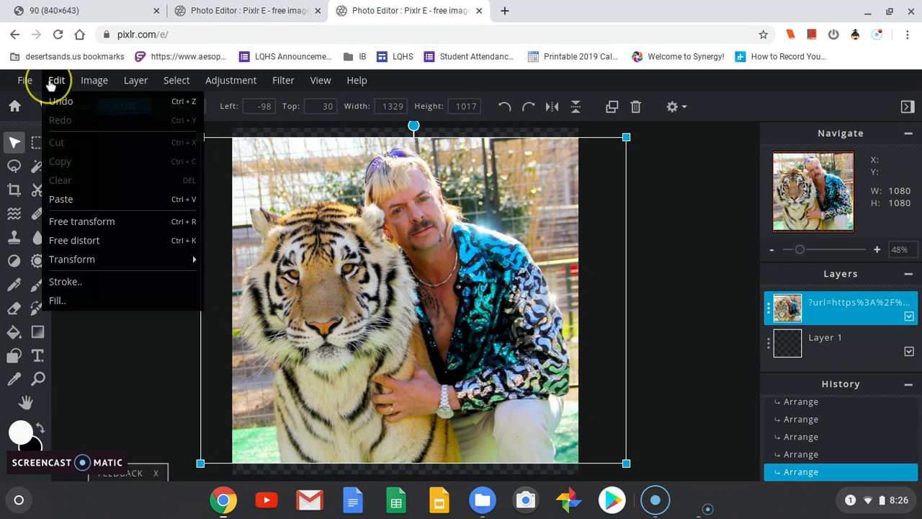
left_click(72, 222)
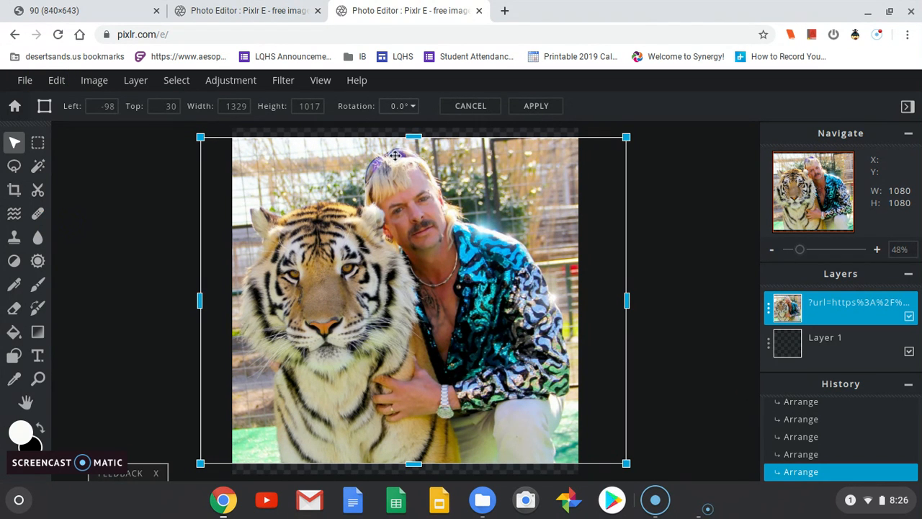
left_click_drag(411, 136, 412, 127)
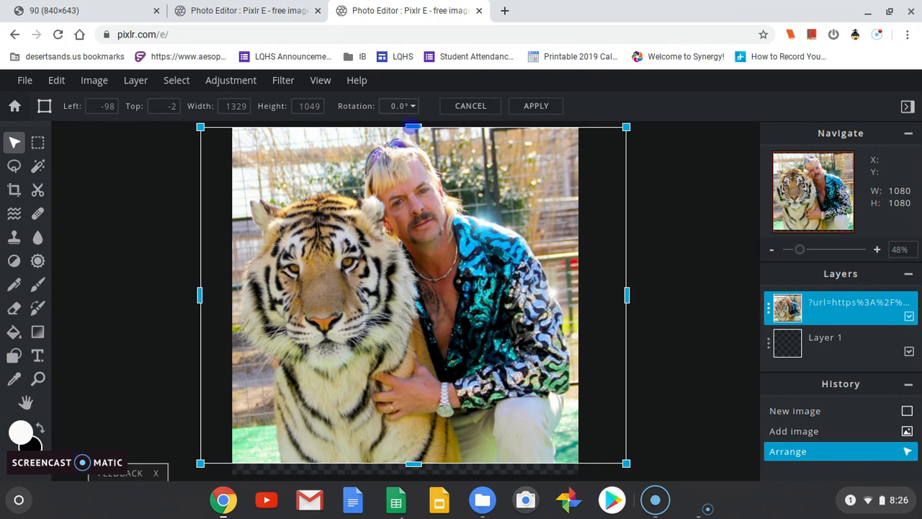
left_click_drag(415, 464, 412, 475)
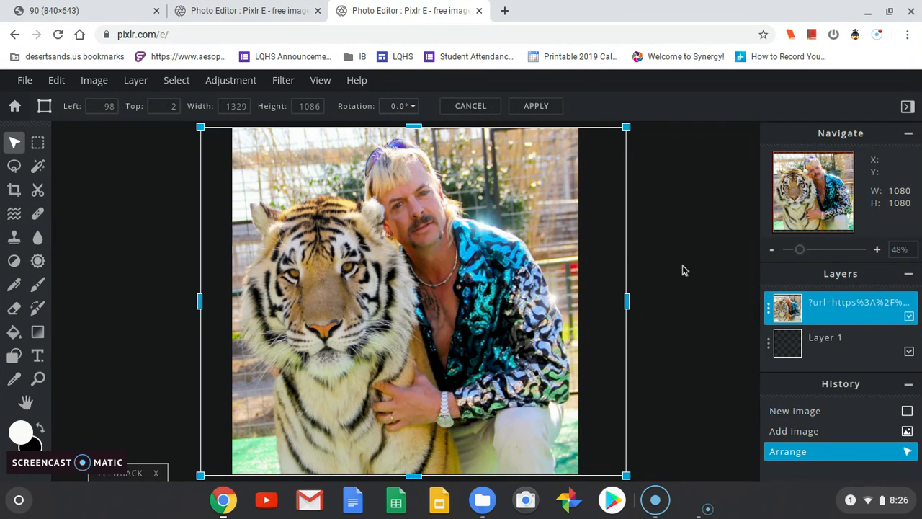
left_click(683, 294)
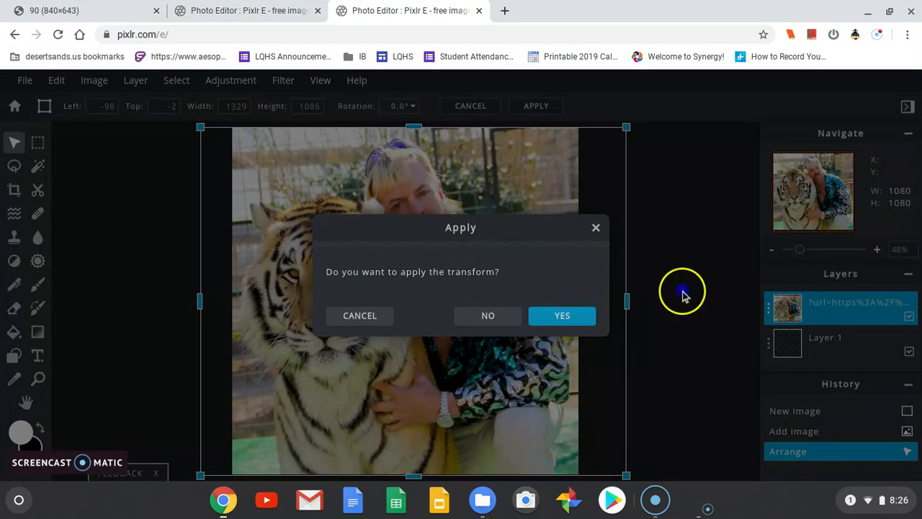
left_click(562, 316)
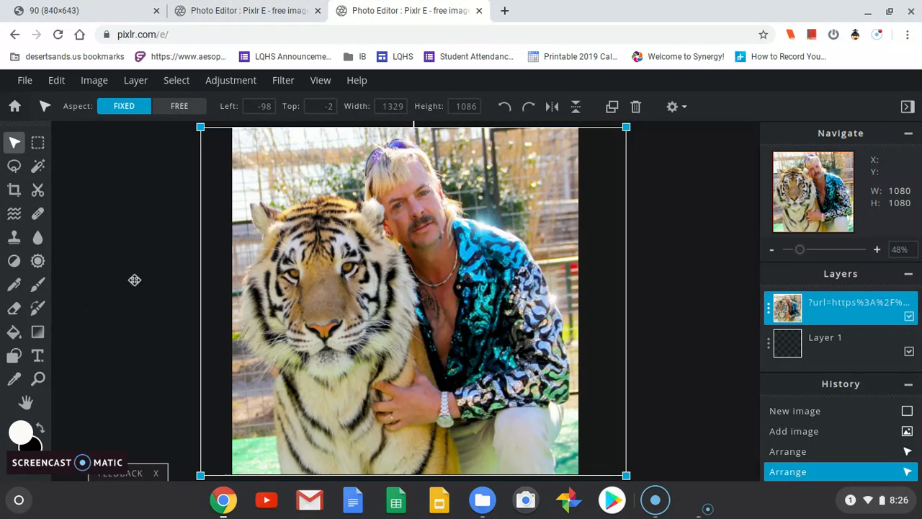
Outline the tiger and the man together with a closed polygonal lasso selection
left_click(14, 166)
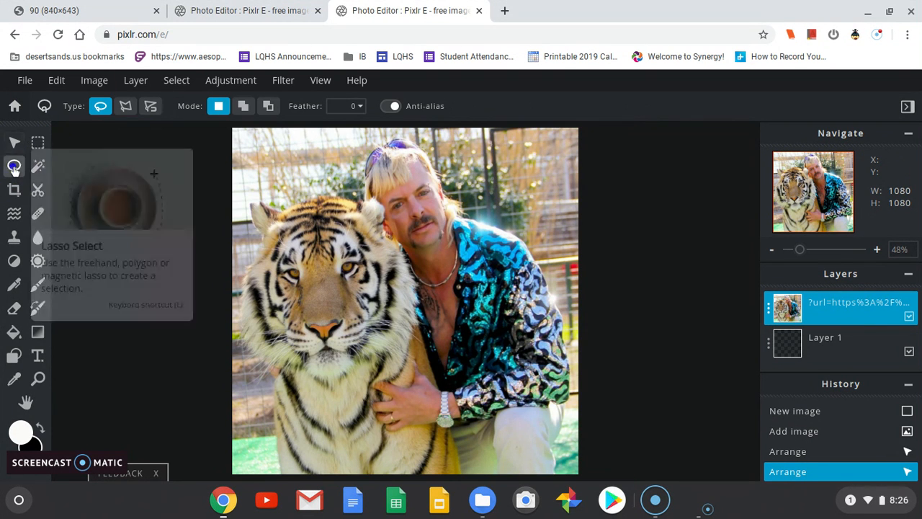
left_click(126, 108)
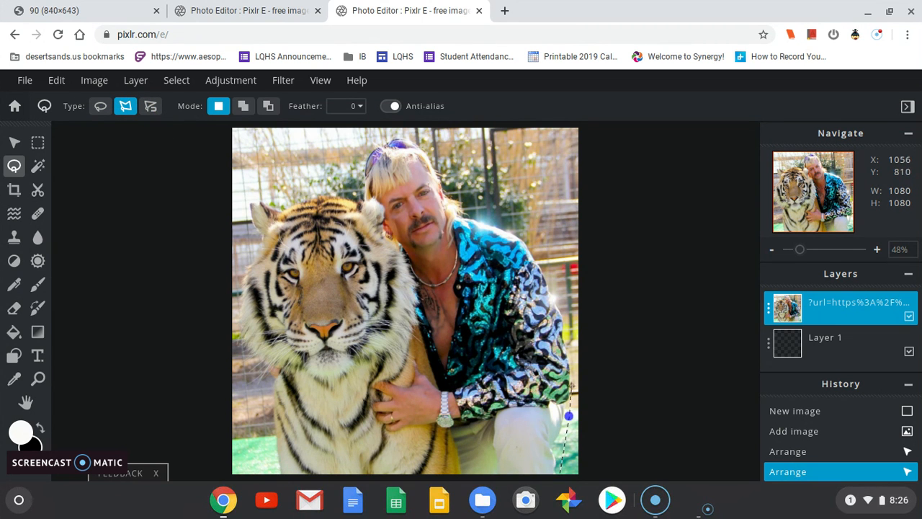
left_click(573, 352)
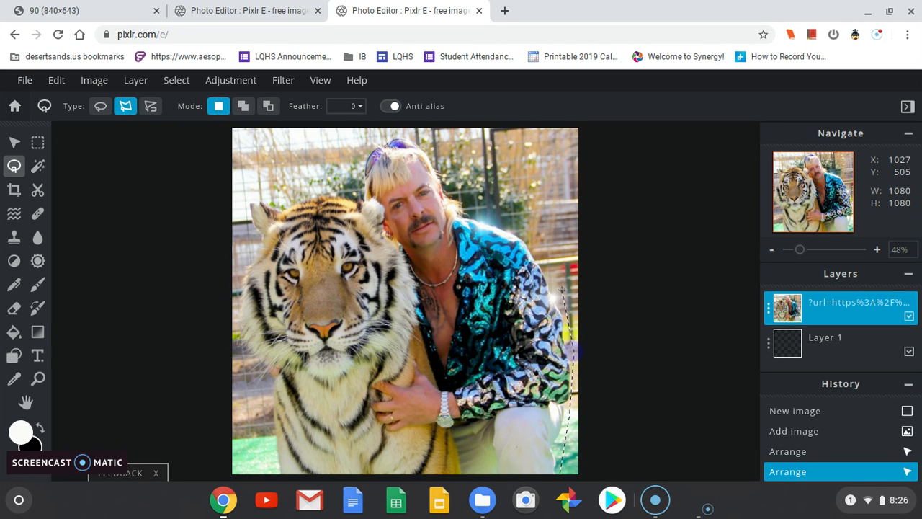
left_click(528, 238)
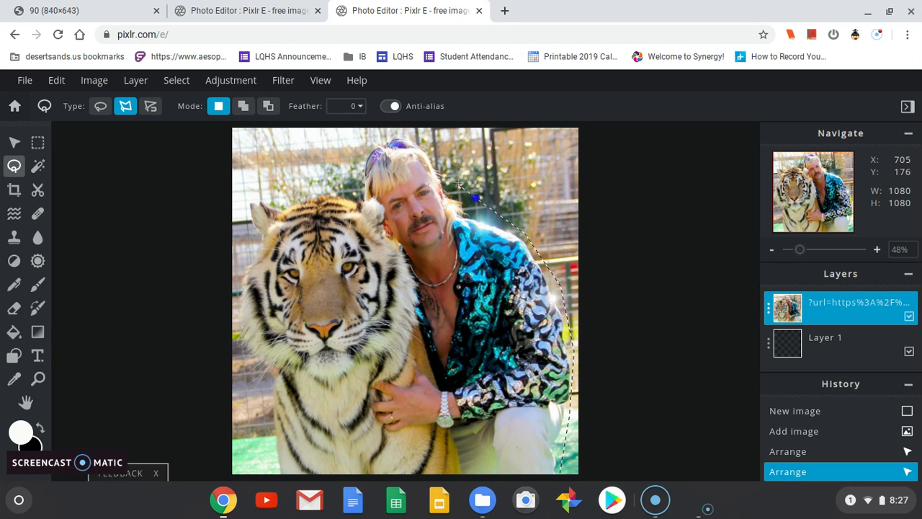
left_click(376, 135)
left_click(246, 193)
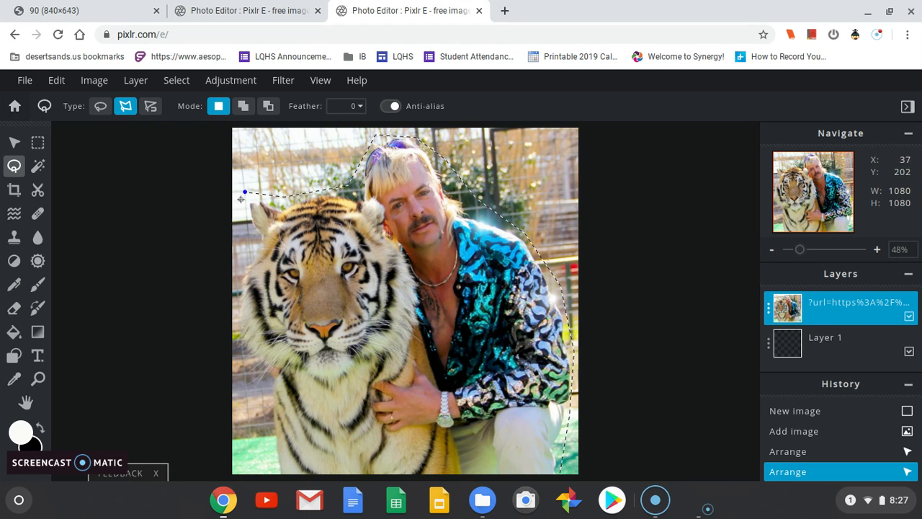
left_click(236, 294)
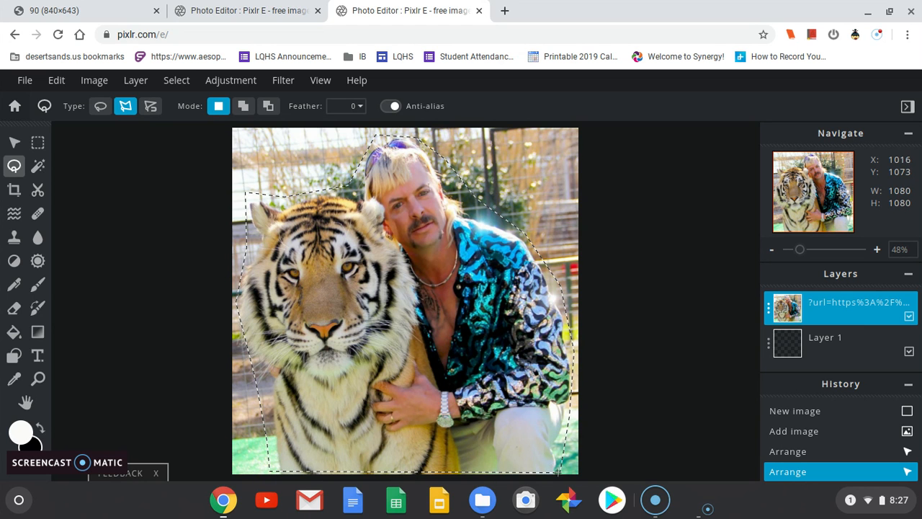
double_click(558, 472)
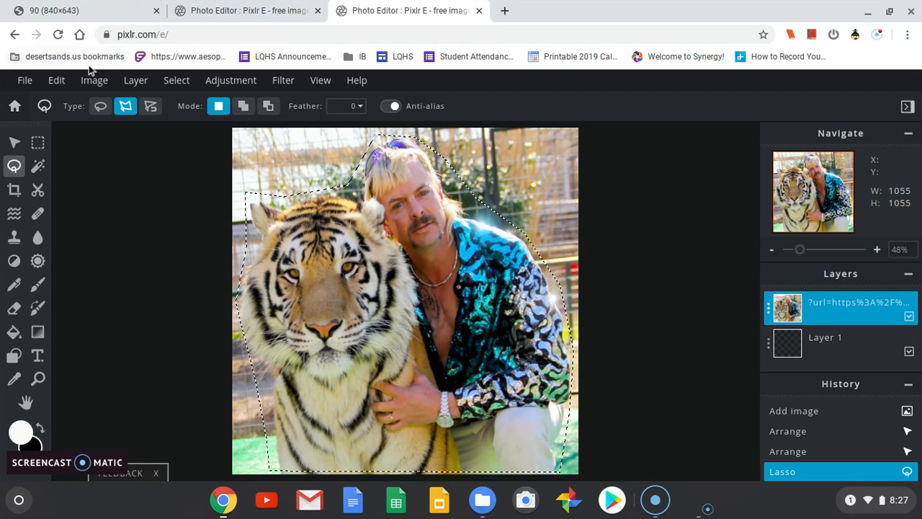
Invert the selection, delete the background around the tiger and man, and deselect
left_click(177, 81)
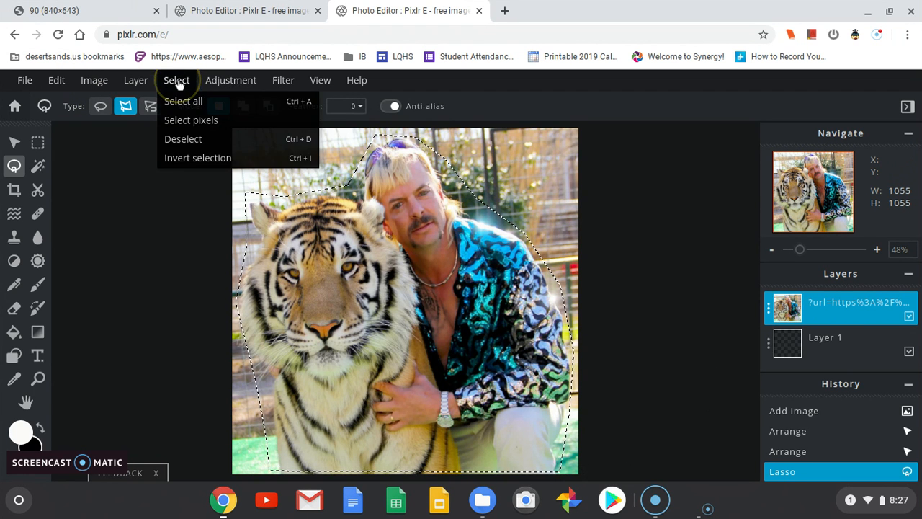
left_click(190, 159)
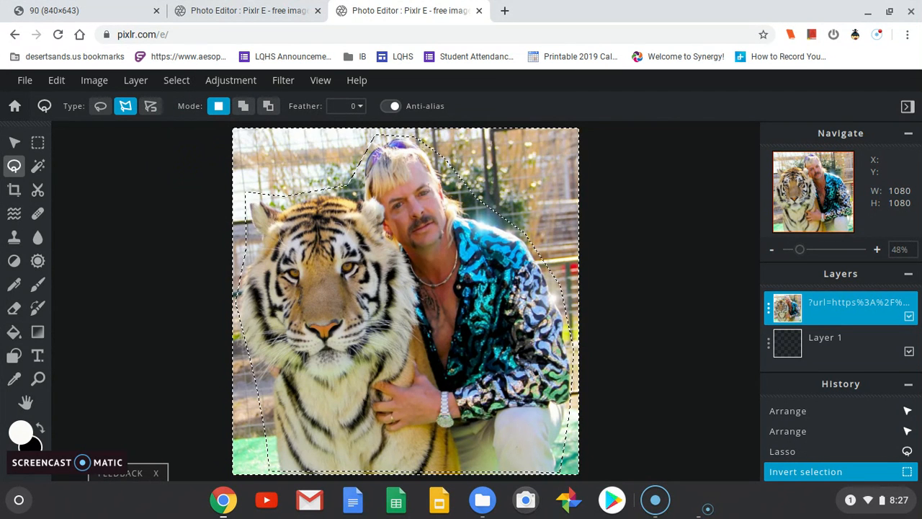
key("Delete")
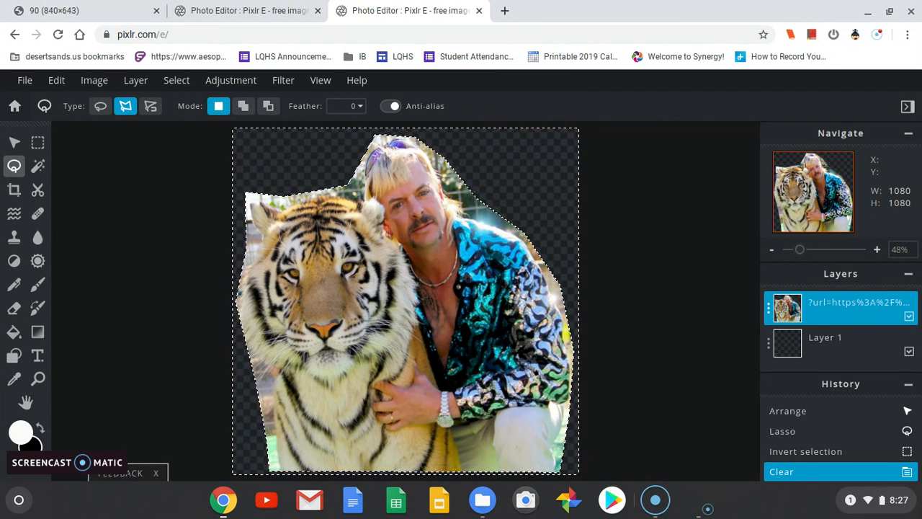
key("ctrl")
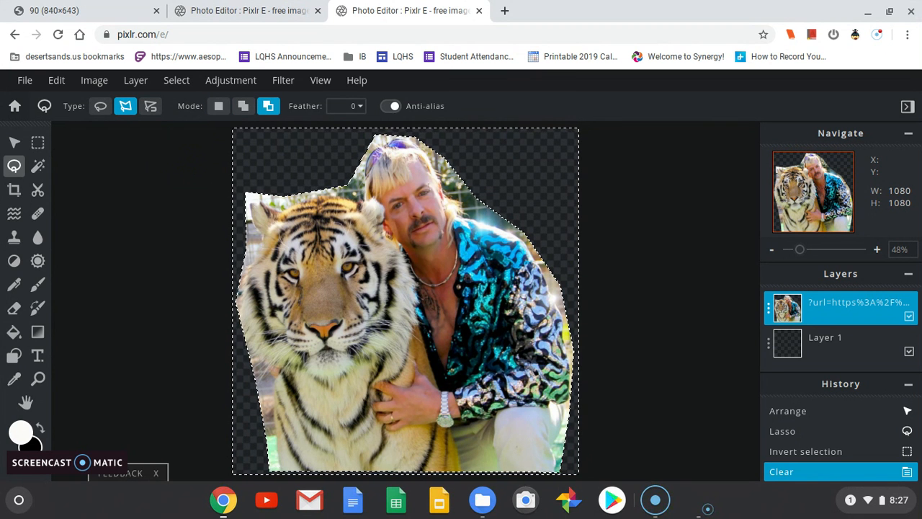
key("ctrl+d")
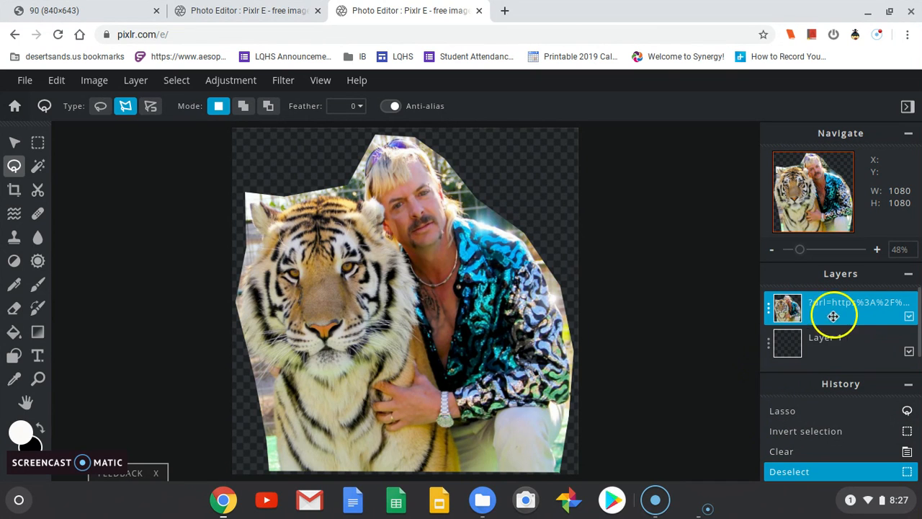
Merge the photo layer down onto Layer 1 and fill the transparent background around the tiger and man with white
left_click(769, 312)
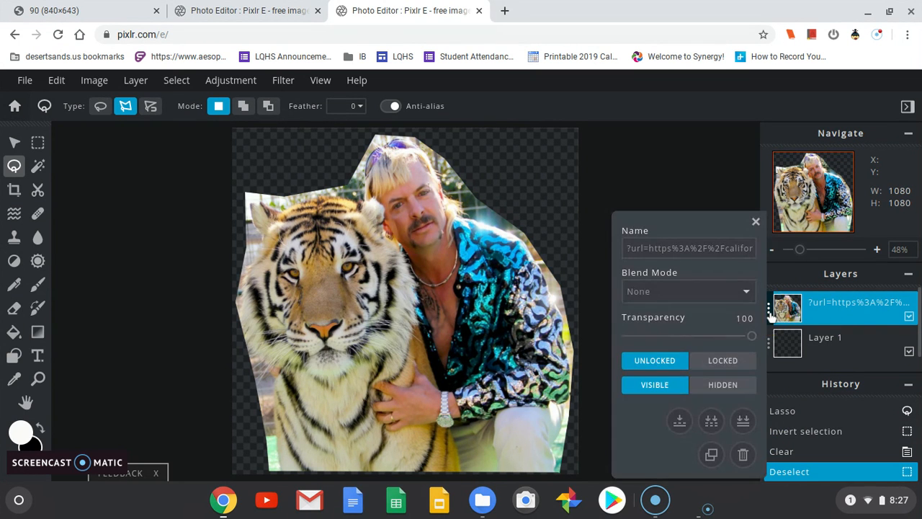
left_click(679, 424)
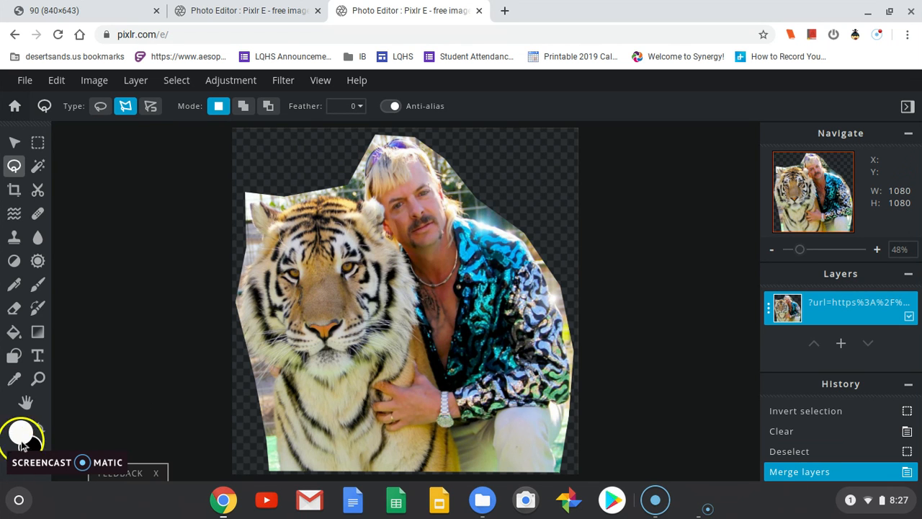
left_click(15, 333)
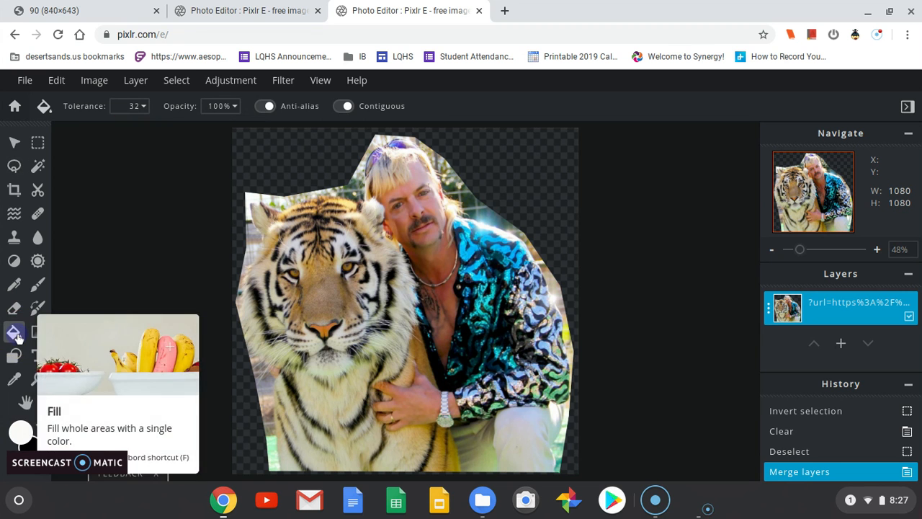
left_click(23, 435)
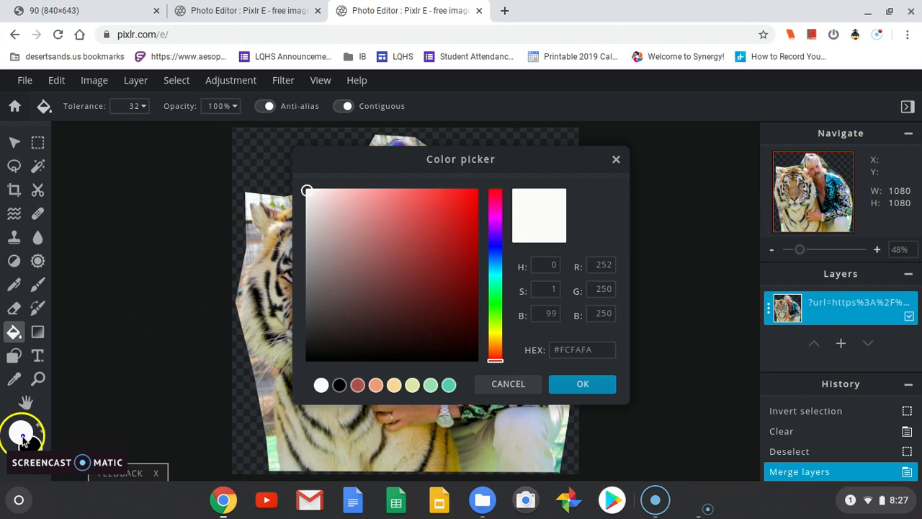
left_click(322, 386)
left_click(580, 386)
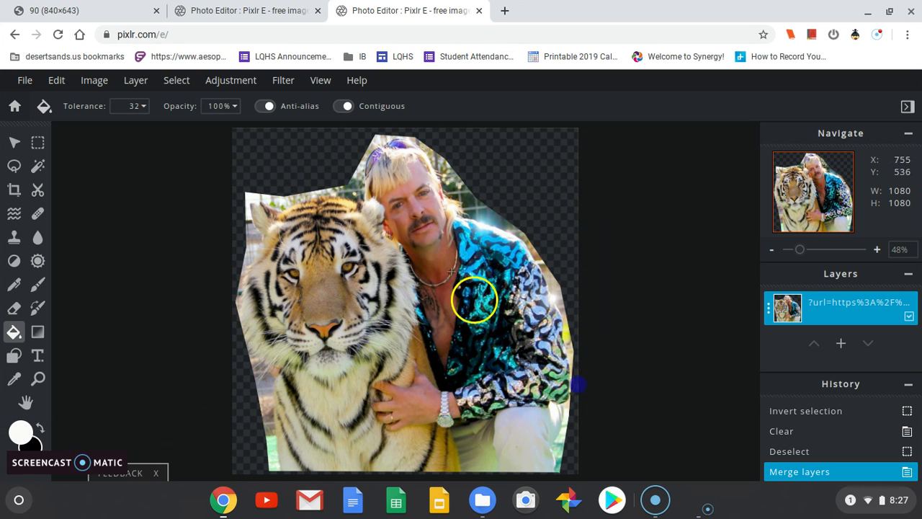
left_click(303, 160)
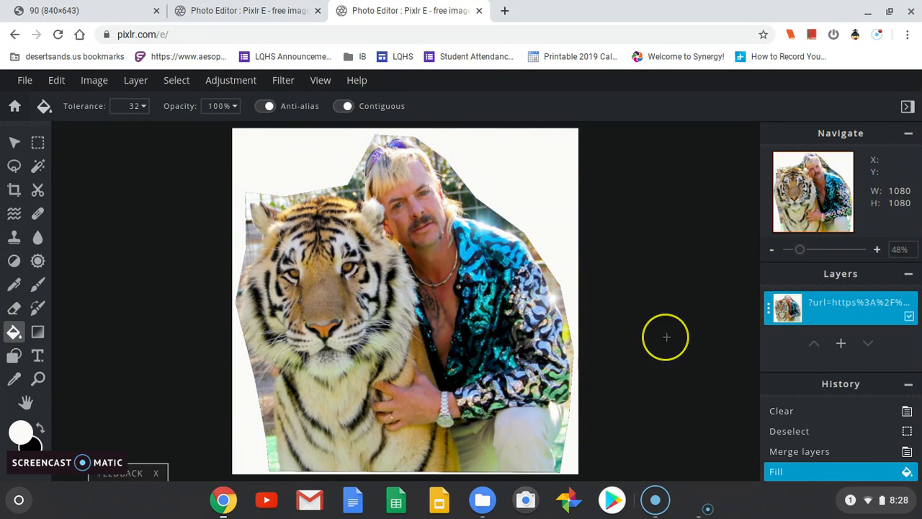
Convert the image to pure black and white with a Threshold adjustment at level 128
left_click(247, 85)
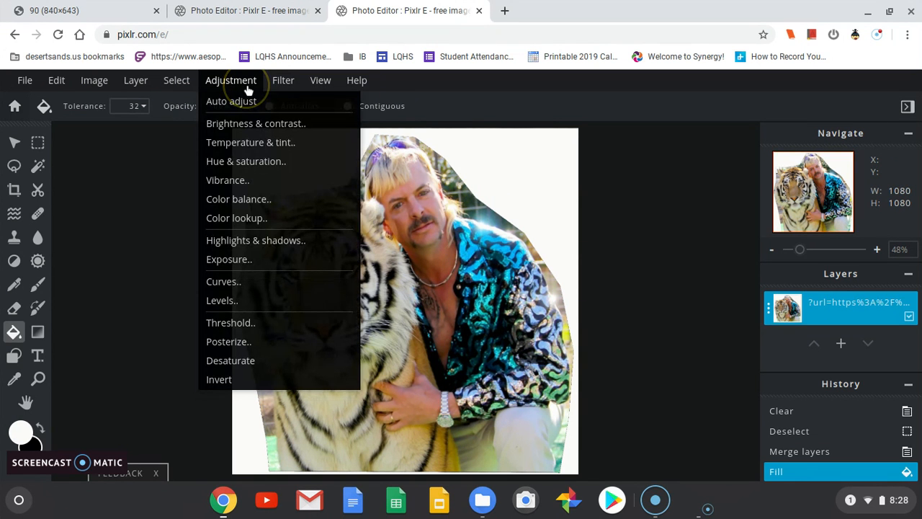
left_click(223, 322)
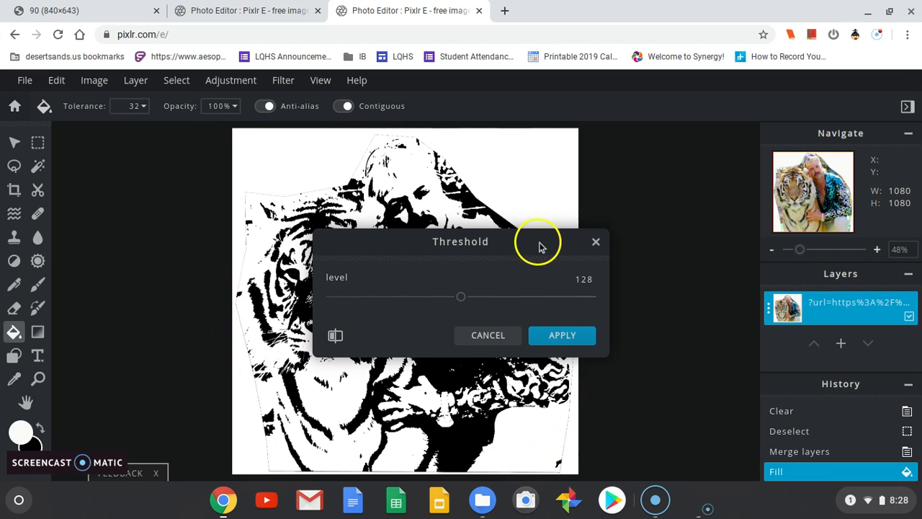
left_click_drag(540, 240, 771, 135)
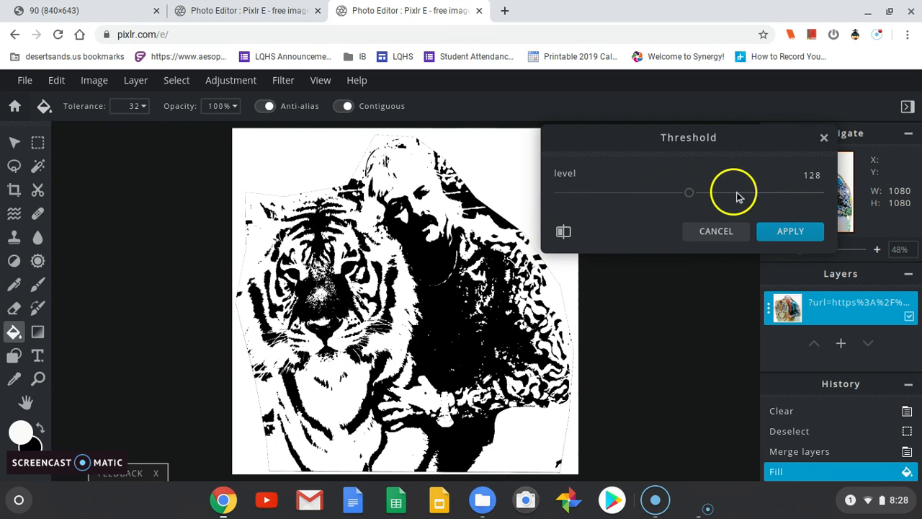
left_click(783, 234)
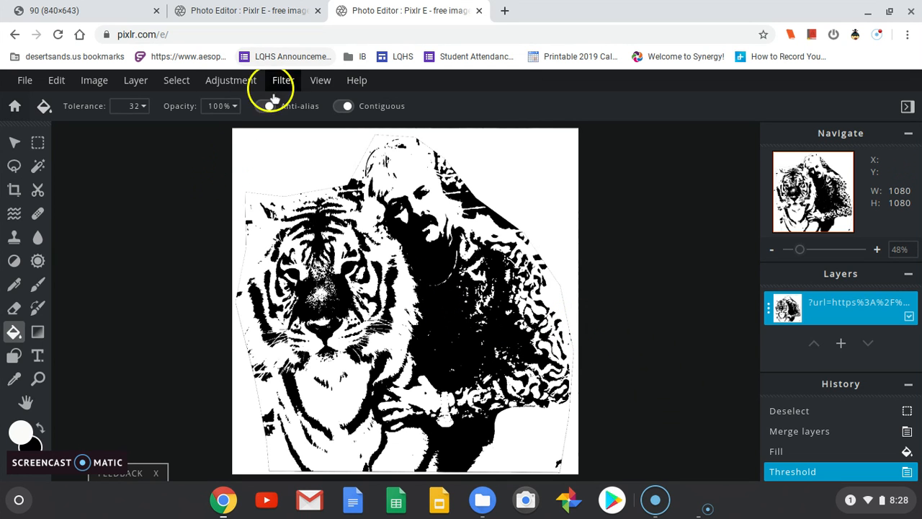
Colorize the white areas yellow with a Hue & saturation adjustment, setting the hue to -130
left_click(240, 85)
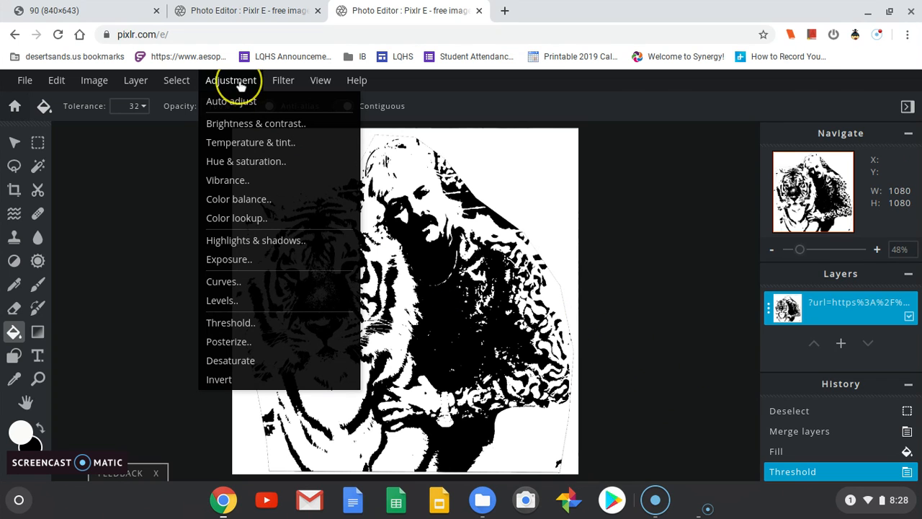
left_click(238, 163)
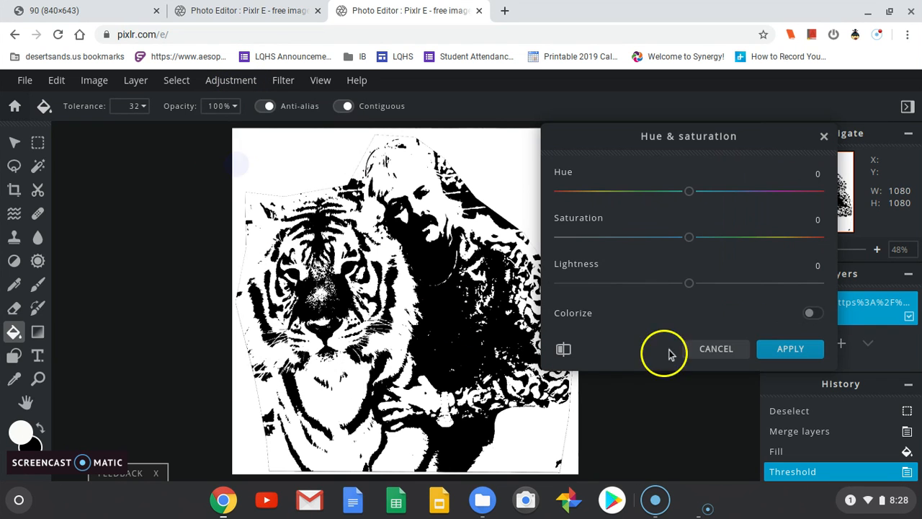
left_click(814, 314)
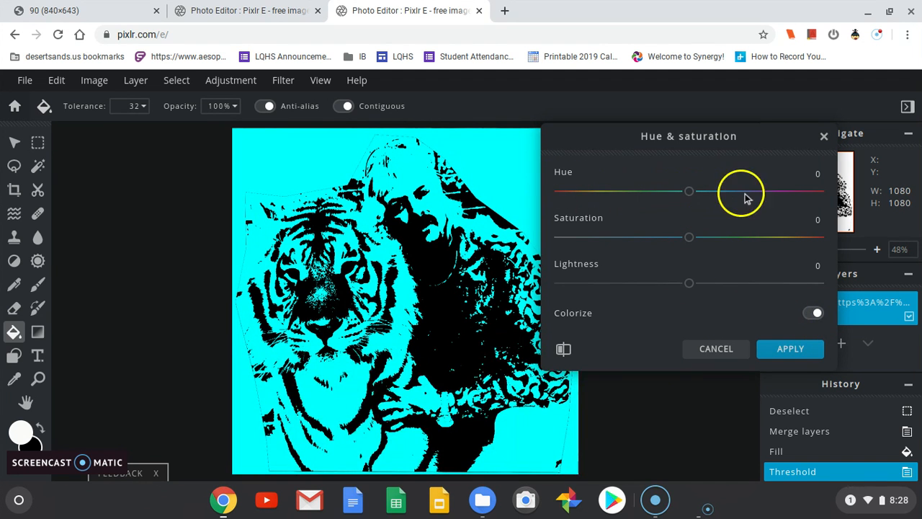
left_click_drag(688, 192, 595, 195)
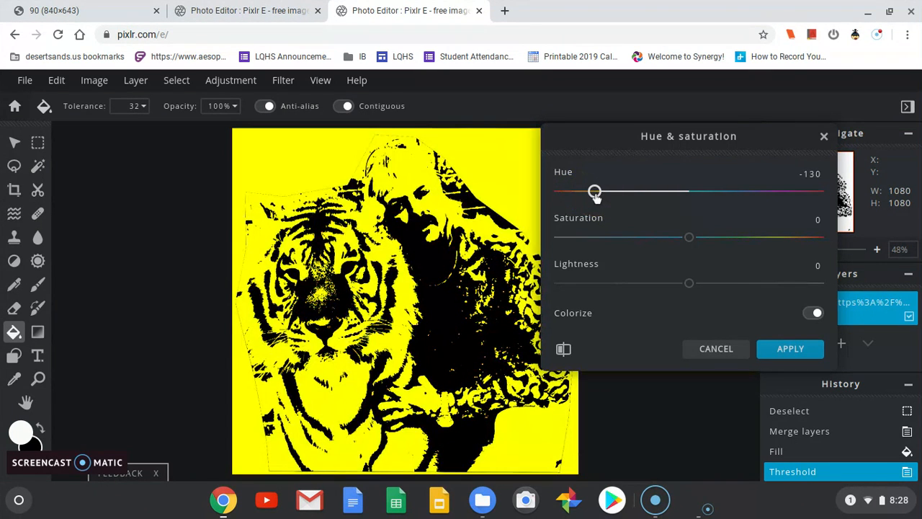
left_click(781, 352)
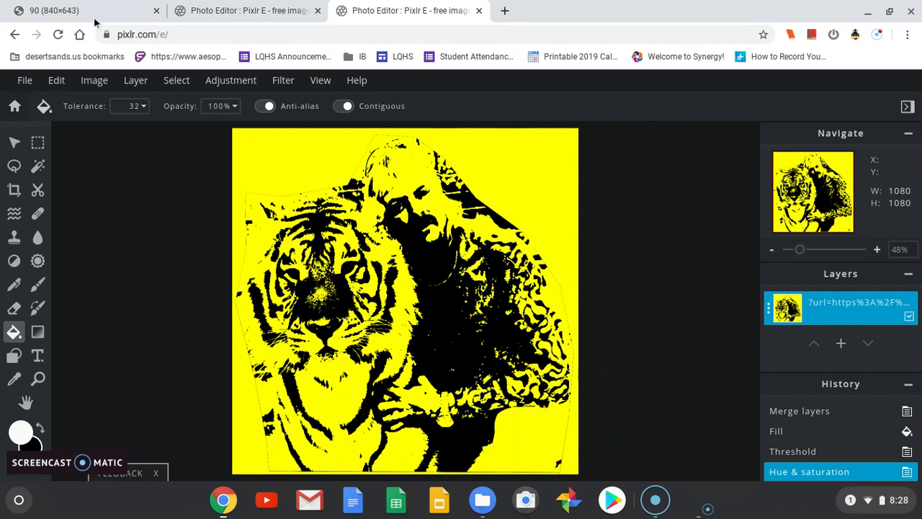
Save the yellow version to the computer as a PNG file named TKyellow
left_click(24, 82)
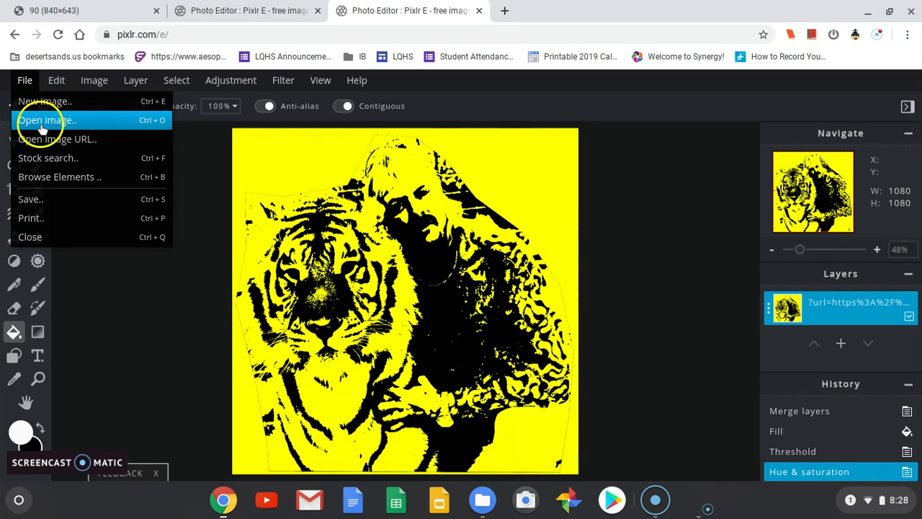
left_click(41, 199)
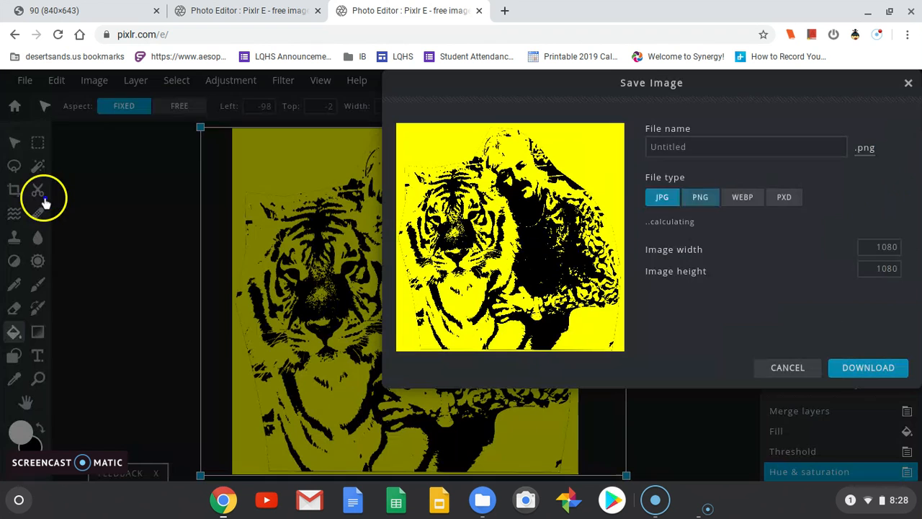
left_click(772, 145)
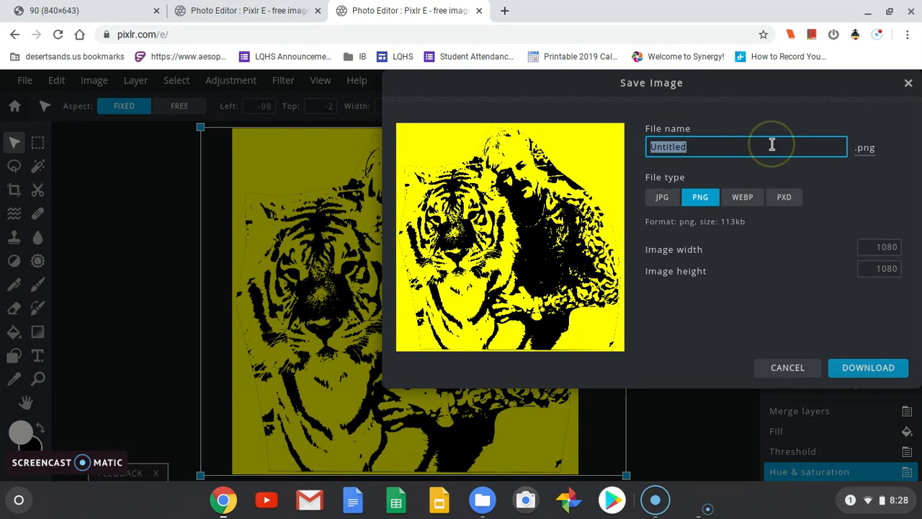
type("TKyellow")
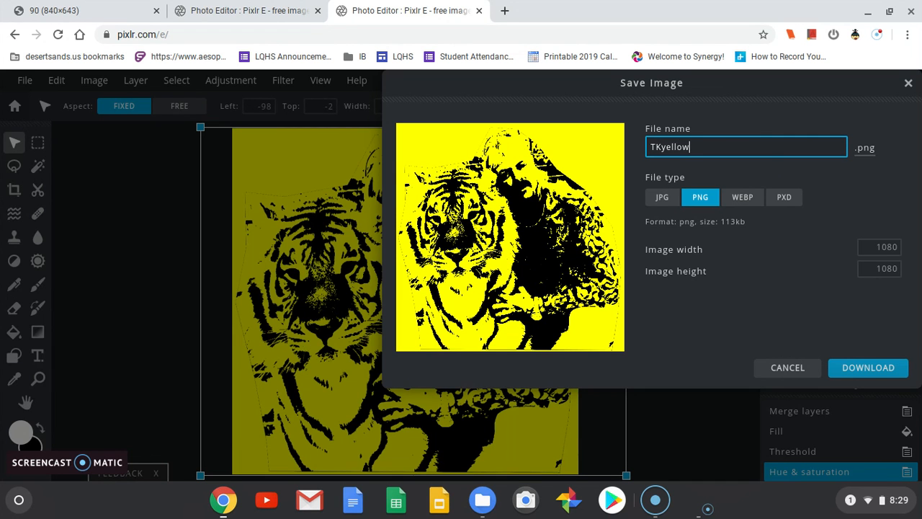
left_click(868, 374)
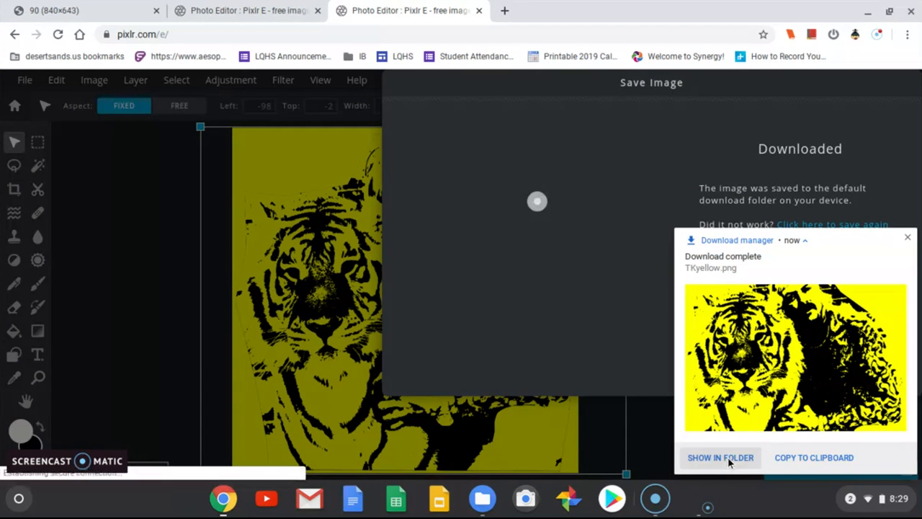
Show TKyellow.png in the Downloads folder, look at My Drive, and close the file window and the save dialog
left_click(728, 457)
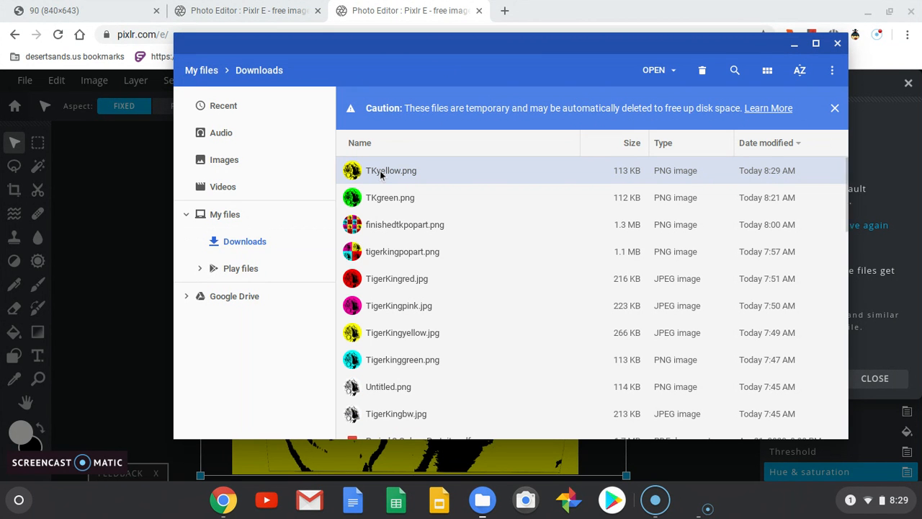
left_click_drag(369, 200, 242, 345)
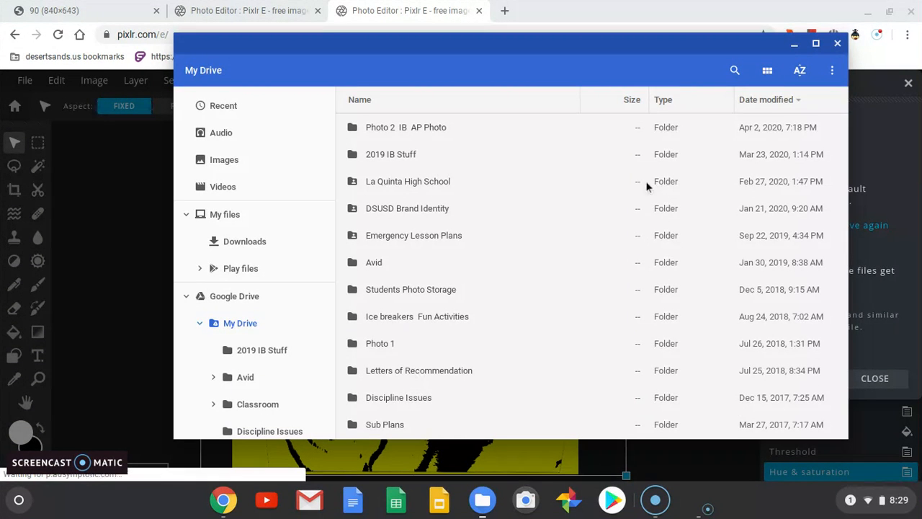
left_click(837, 46)
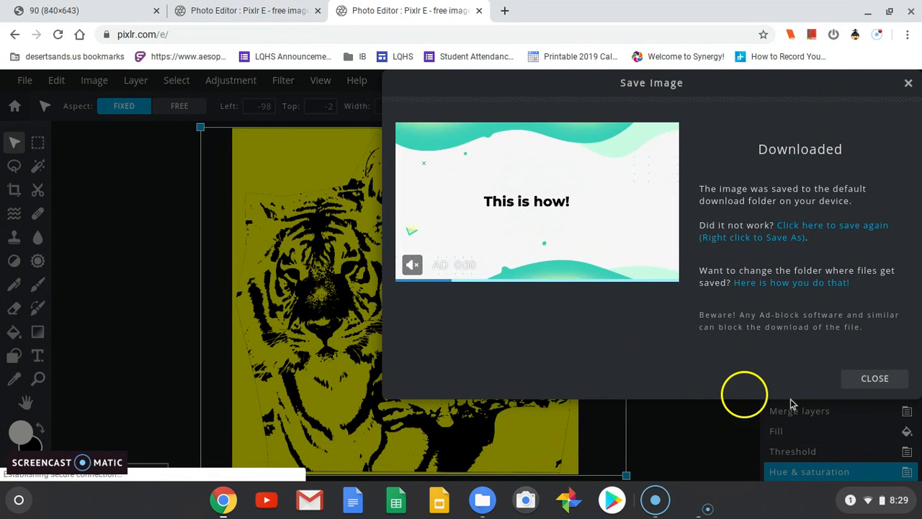
left_click(872, 382)
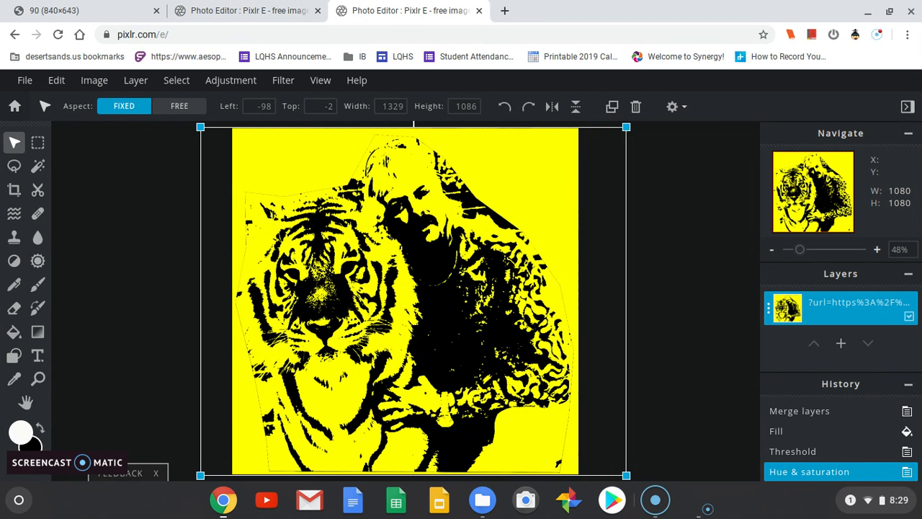
Revert the image to the Threshold state in the history and reselect the photo layer
left_click(688, 333)
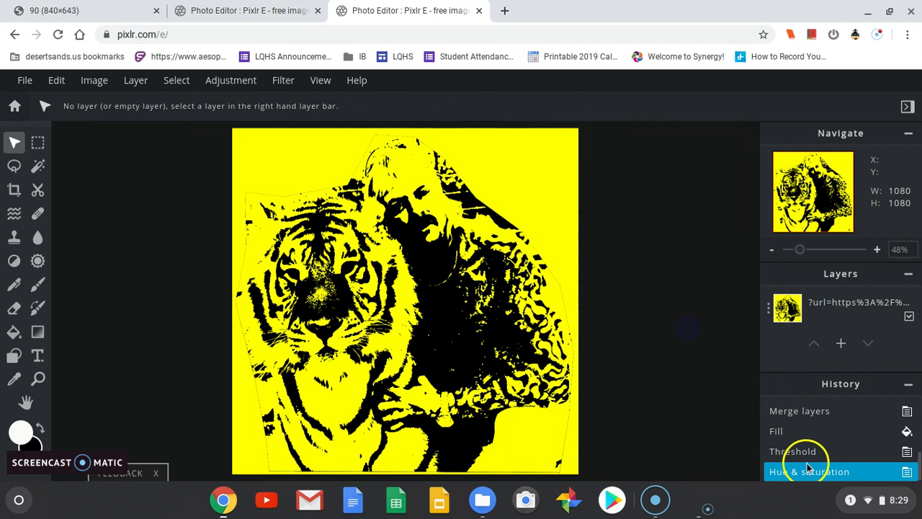
left_click(801, 454)
left_click(819, 310)
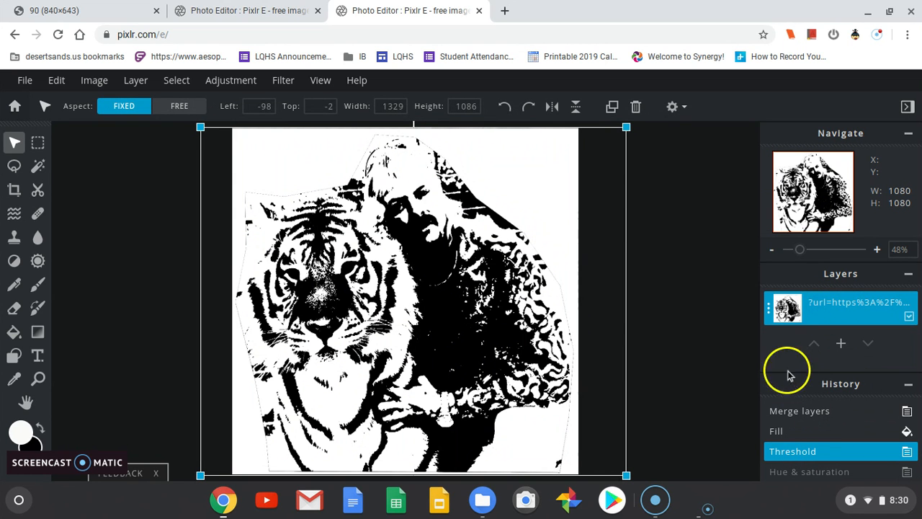
Step the history back to the Fill state and return it to the Threshold state
left_click(247, 83)
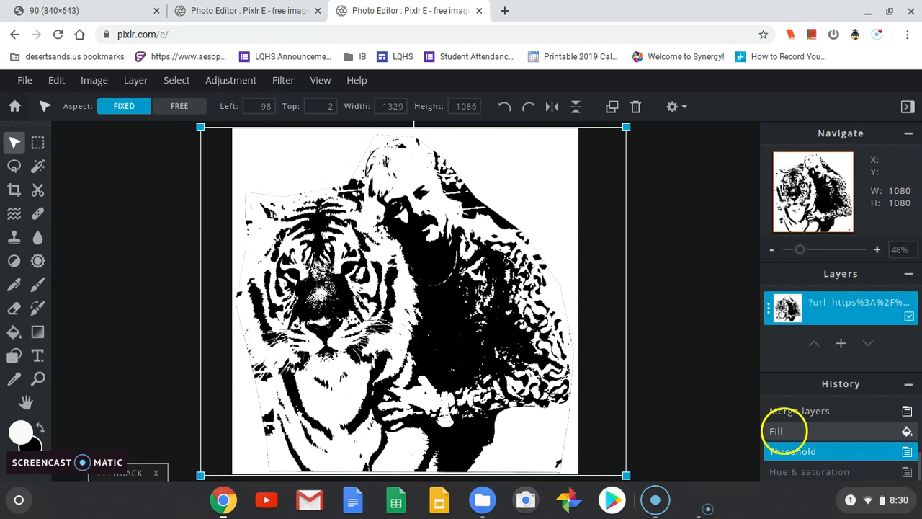
left_click(785, 432)
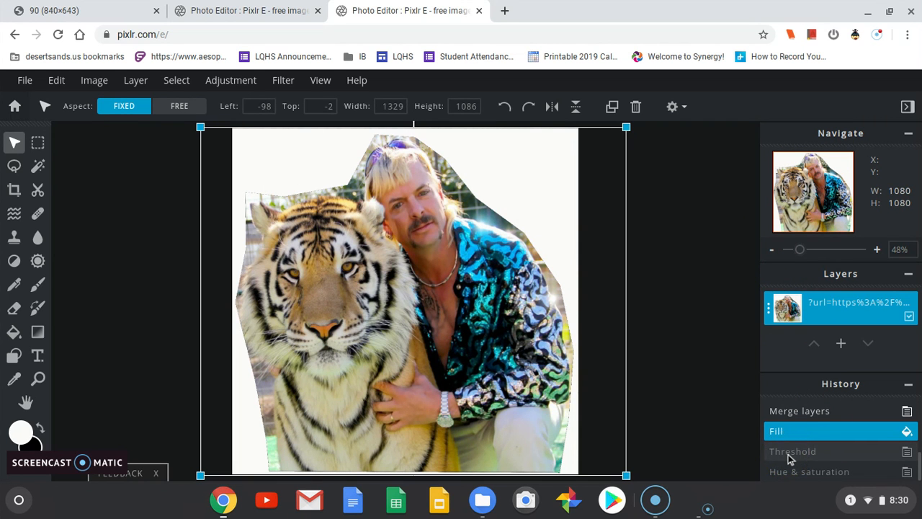
left_click(789, 453)
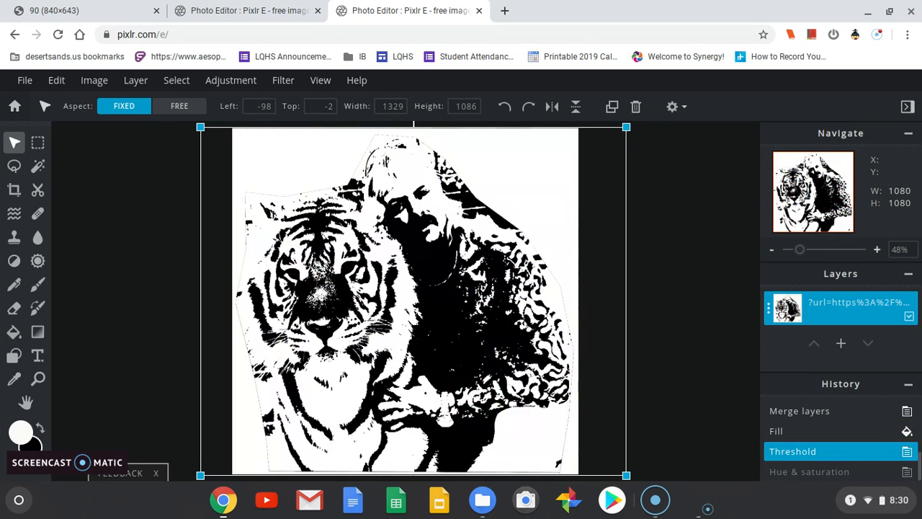
left_click(228, 84)
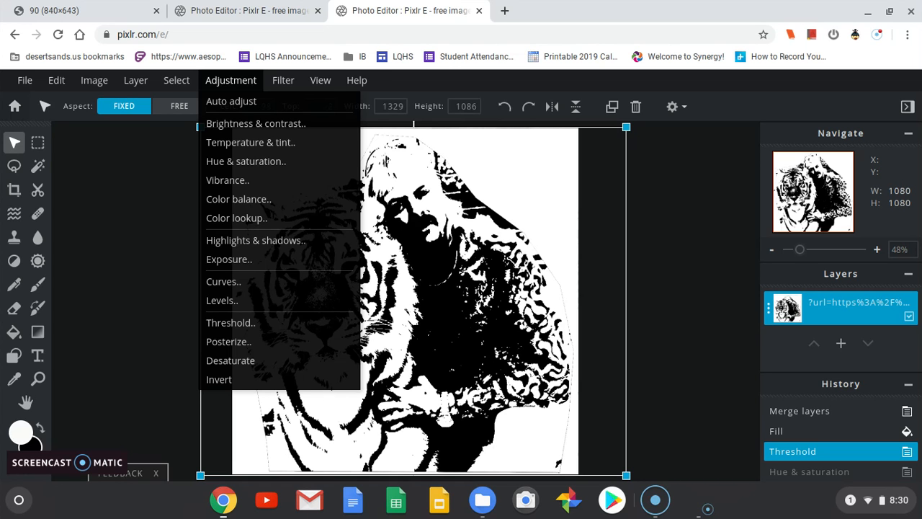
left_click(781, 431)
left_click(789, 450)
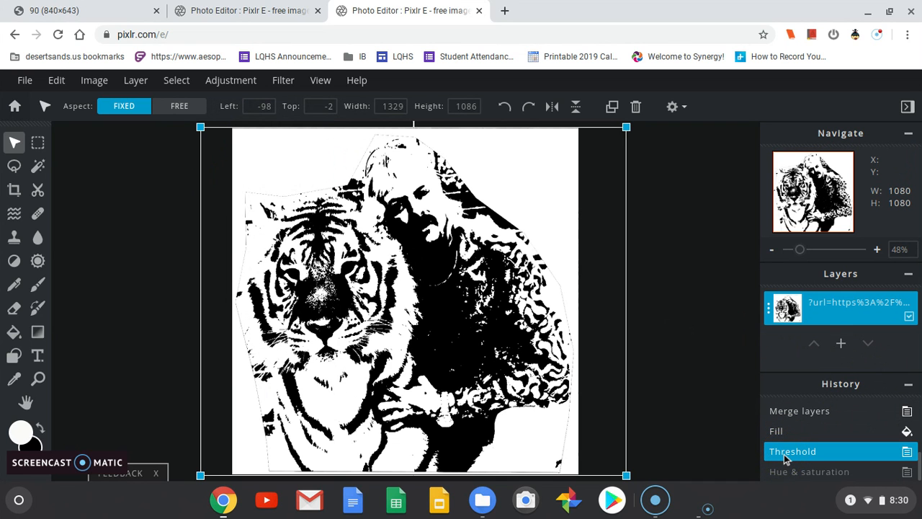
left_click(786, 452)
left_click(320, 81)
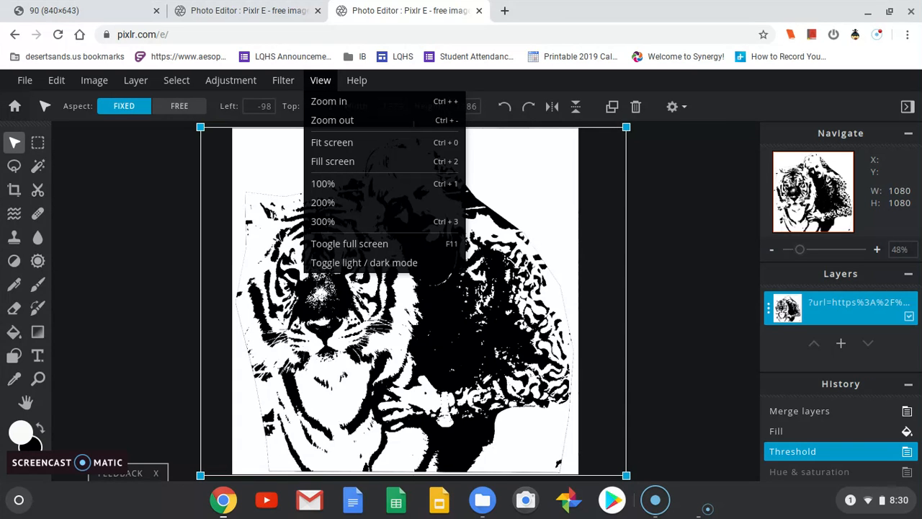
left_click(321, 85)
left_click(397, 160)
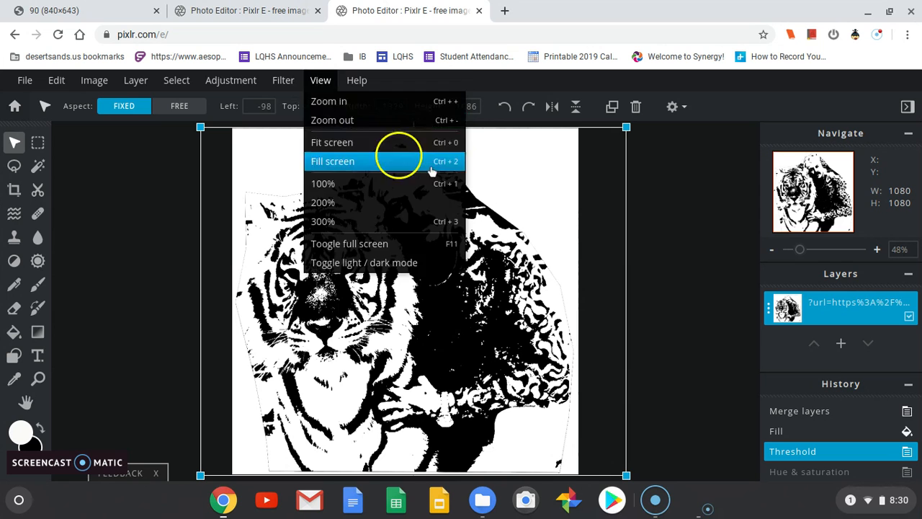
left_click(669, 191)
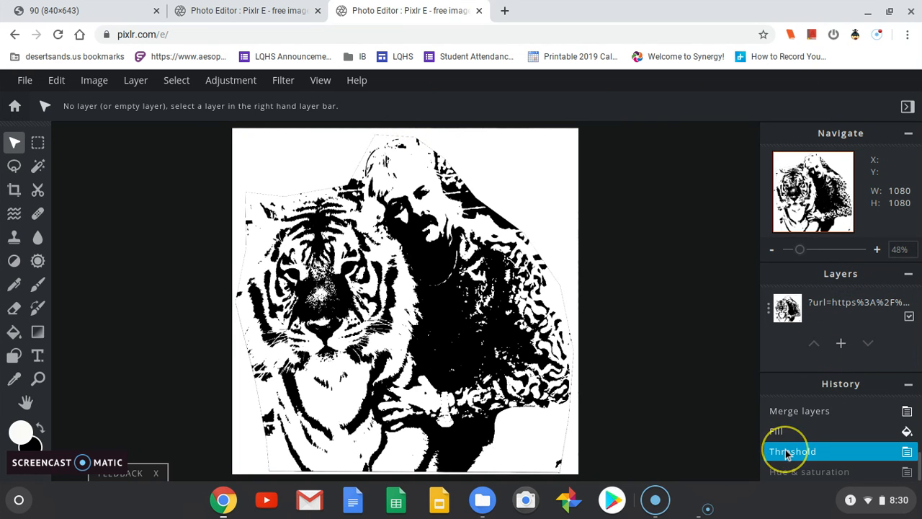
left_click(760, 440)
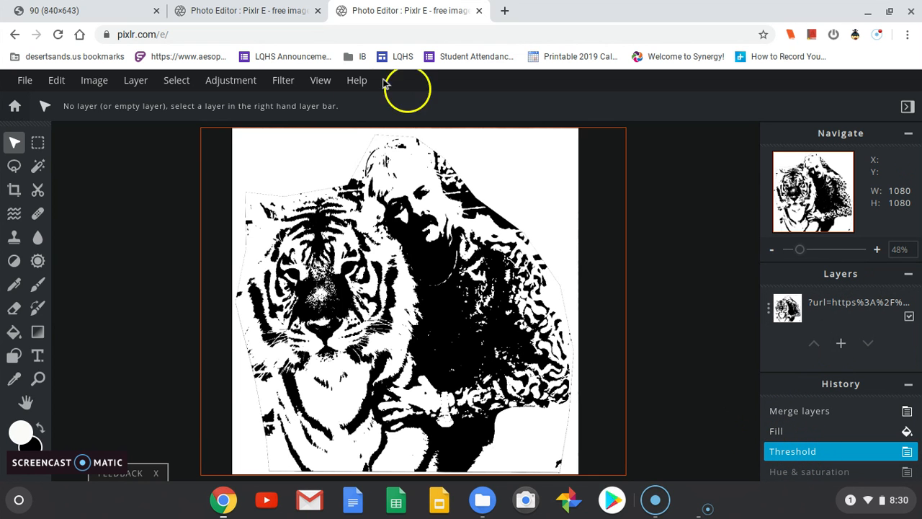
left_click(229, 80)
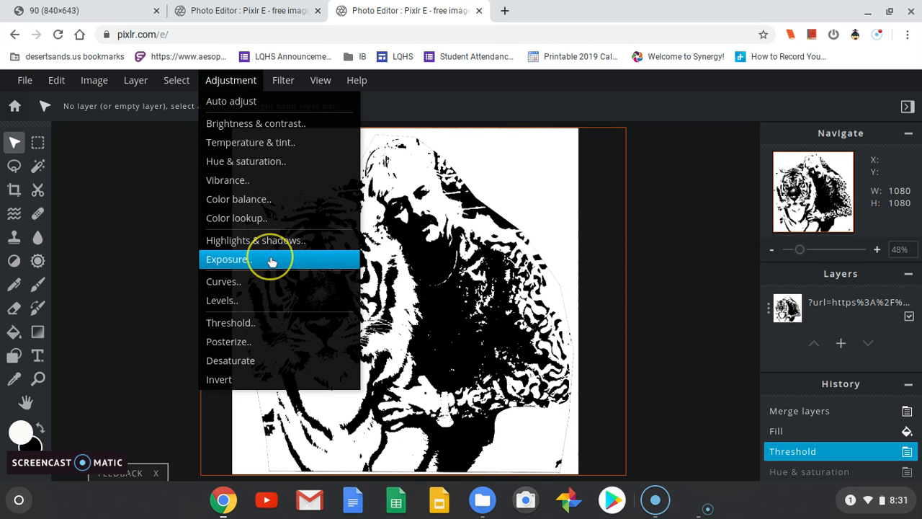
left_click(256, 163)
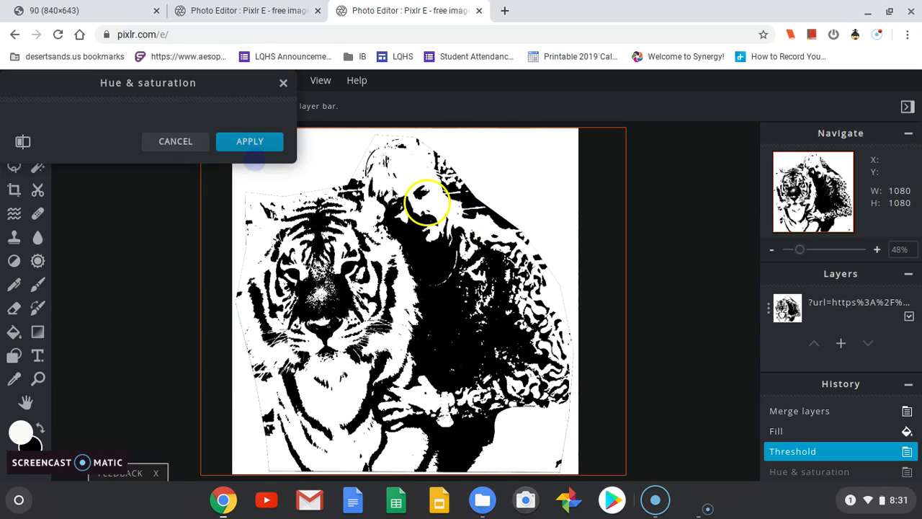
left_click(188, 142)
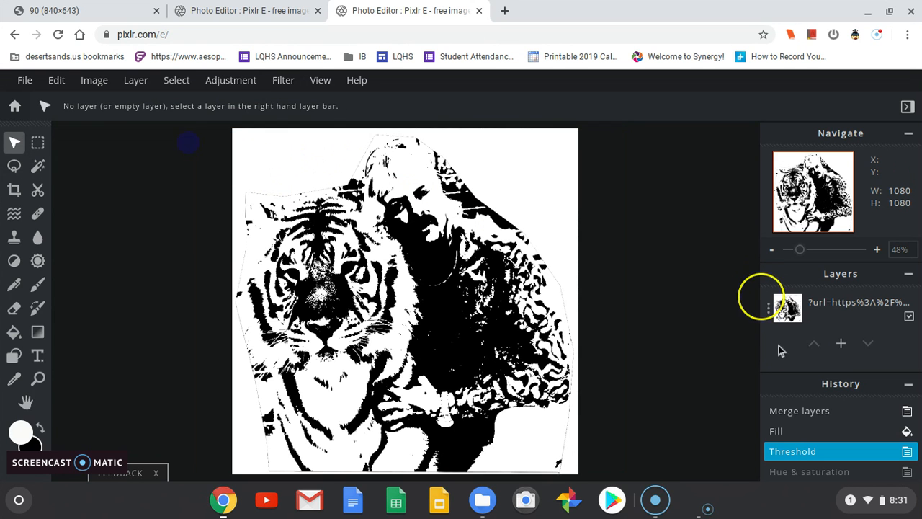
Select the photo layer and colorize it pink with Hue & saturation, using Colorize and a hue of 107
left_click(823, 309)
left_click(238, 82)
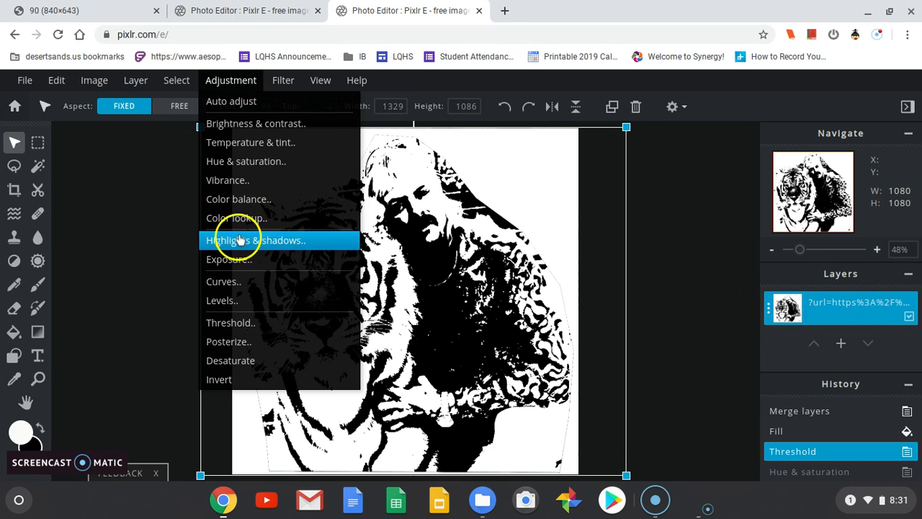
left_click(256, 162)
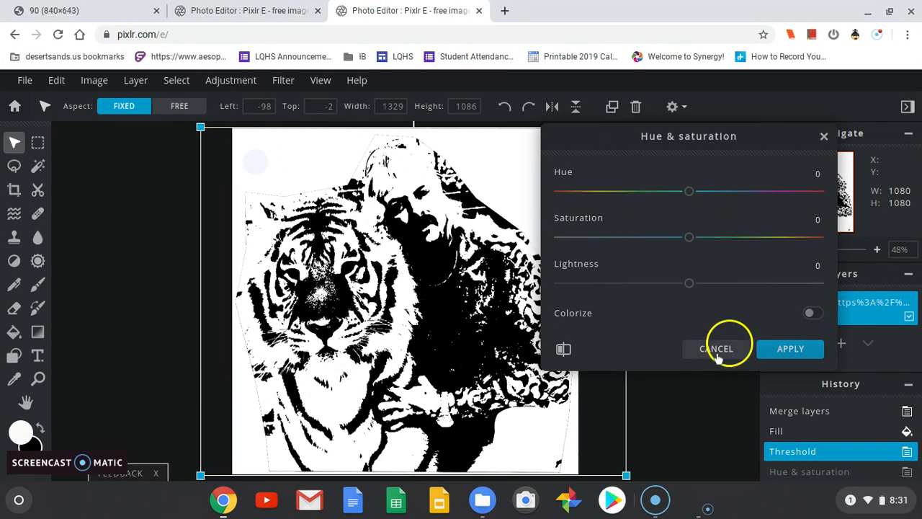
left_click_drag(690, 191, 764, 191)
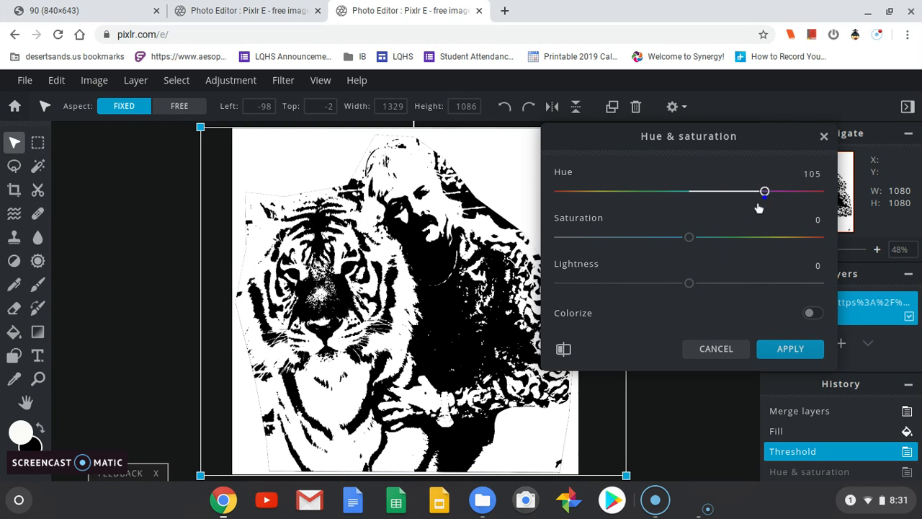
left_click(812, 314)
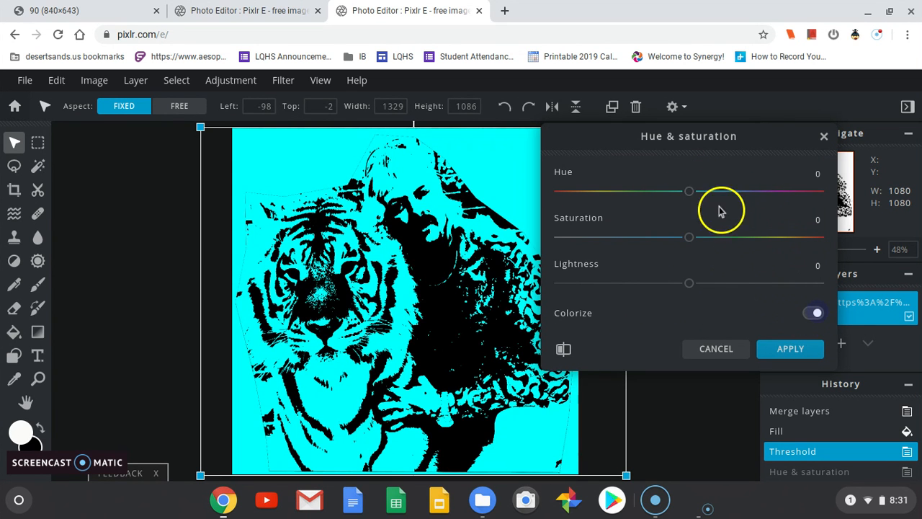
left_click_drag(690, 191, 765, 192)
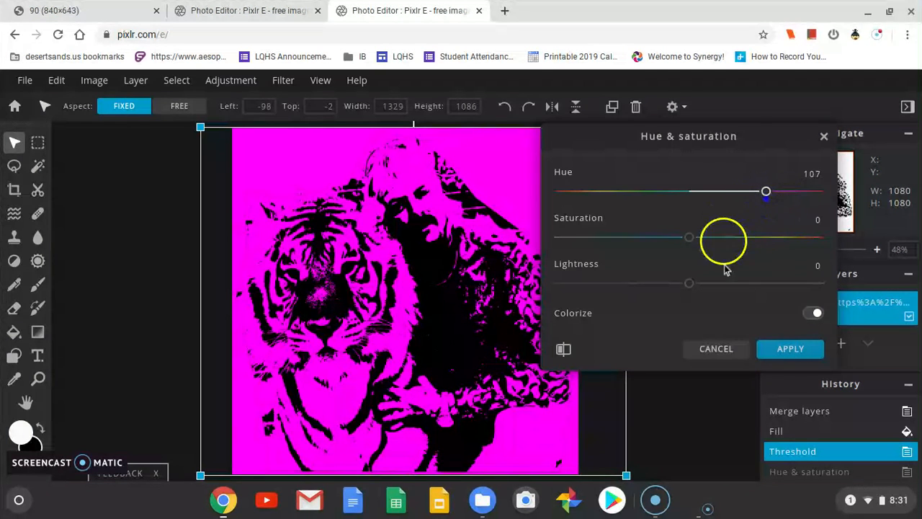
left_click(801, 349)
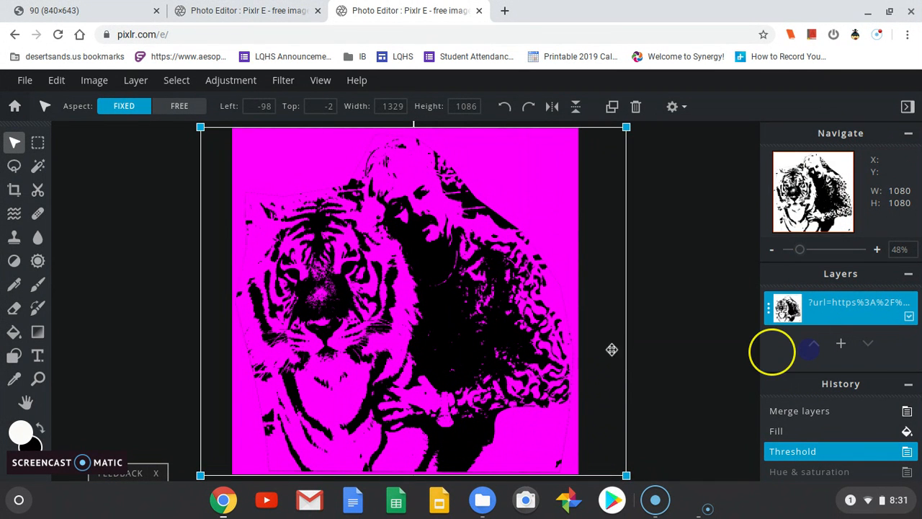
Save the pink version to the computer as a PNG file named TKpink
left_click(25, 81)
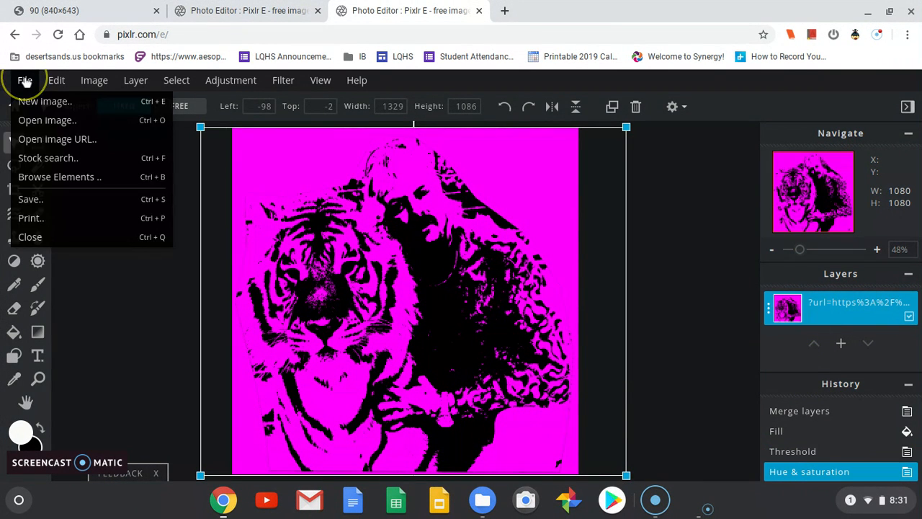
left_click(51, 199)
left_click(693, 197)
left_click(752, 151)
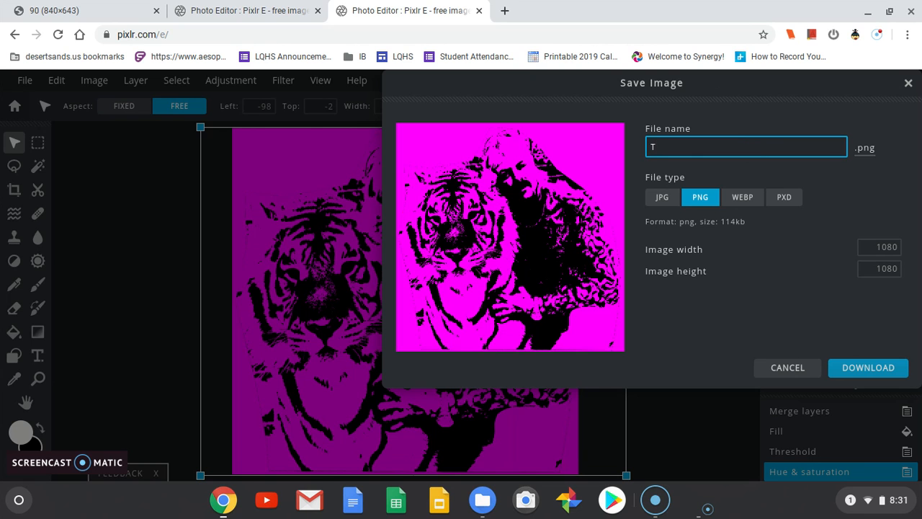
type("K")
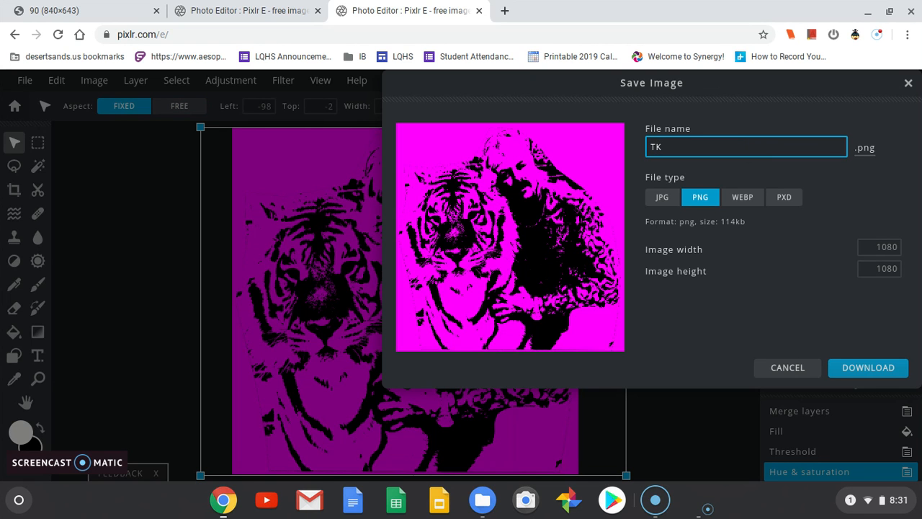
type("pink")
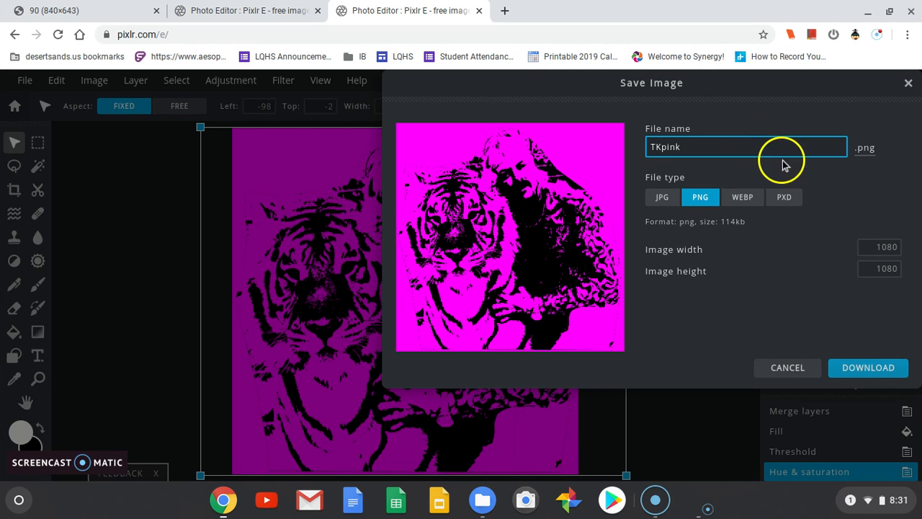
left_click(857, 369)
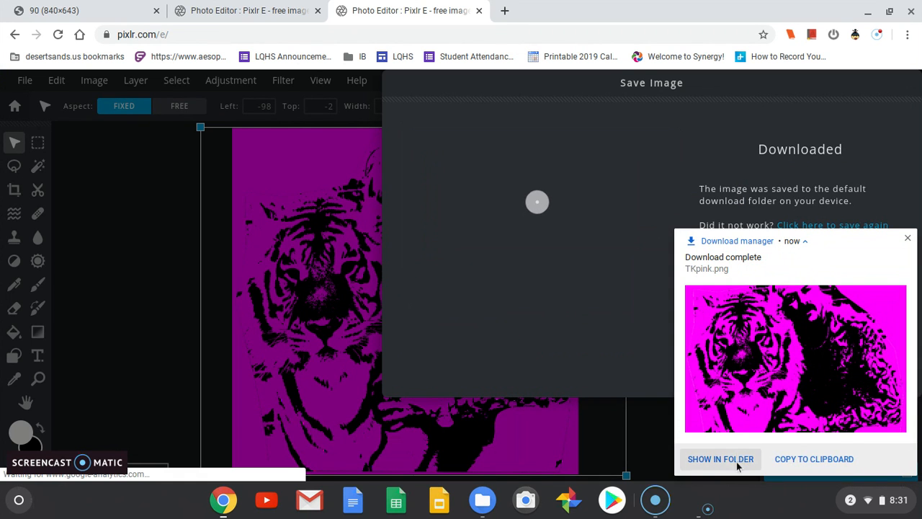
Copy TKpink.png from the Downloads folder to My Drive and close the file window and the save dialog
left_click(720, 459)
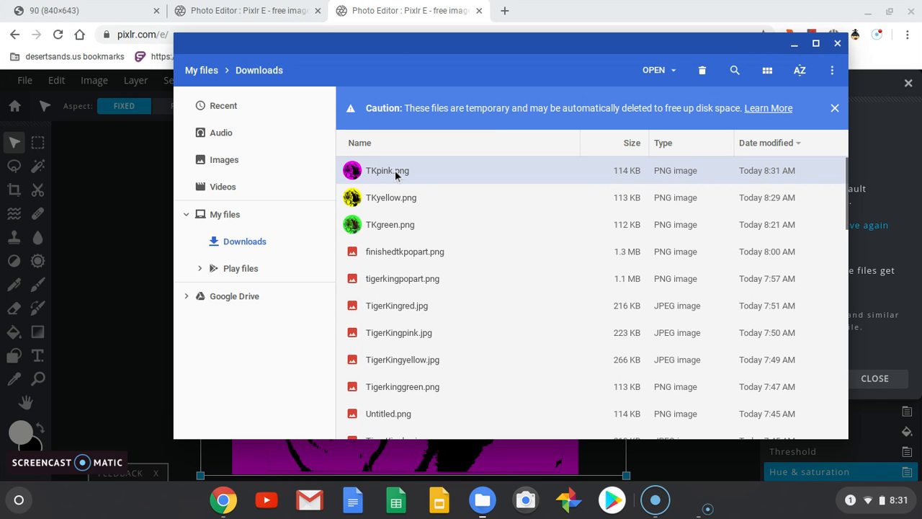
left_click_drag(213, 306, 238, 323)
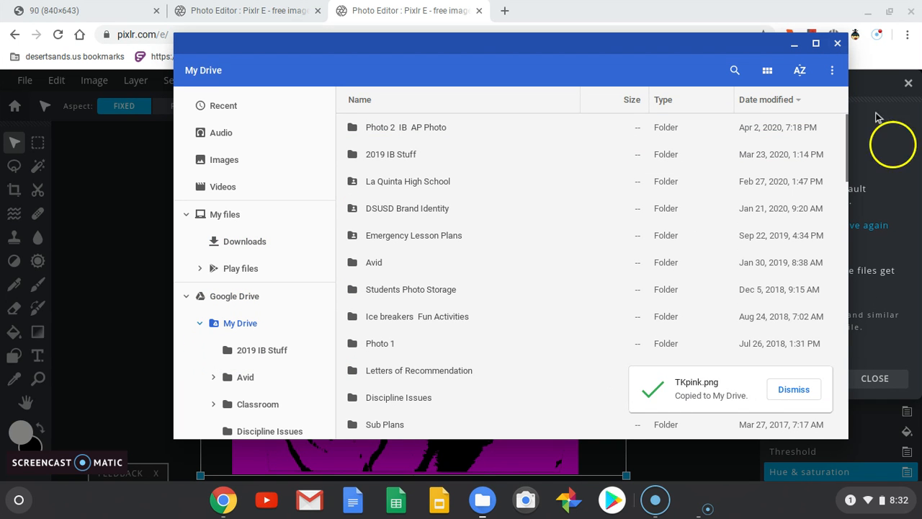
left_click(837, 45)
left_click(887, 378)
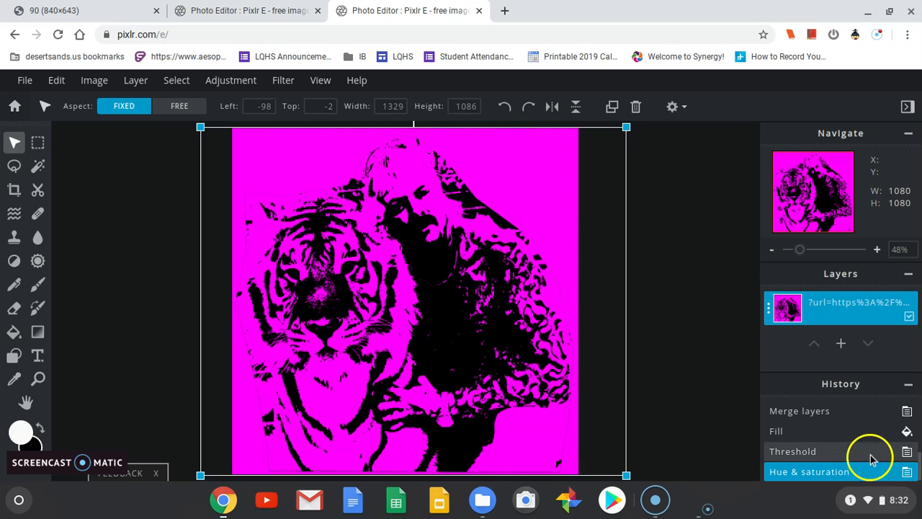
Step the history back to the Fill state and return the image to the black-and-white Threshold state
left_click(805, 431)
left_click(799, 430)
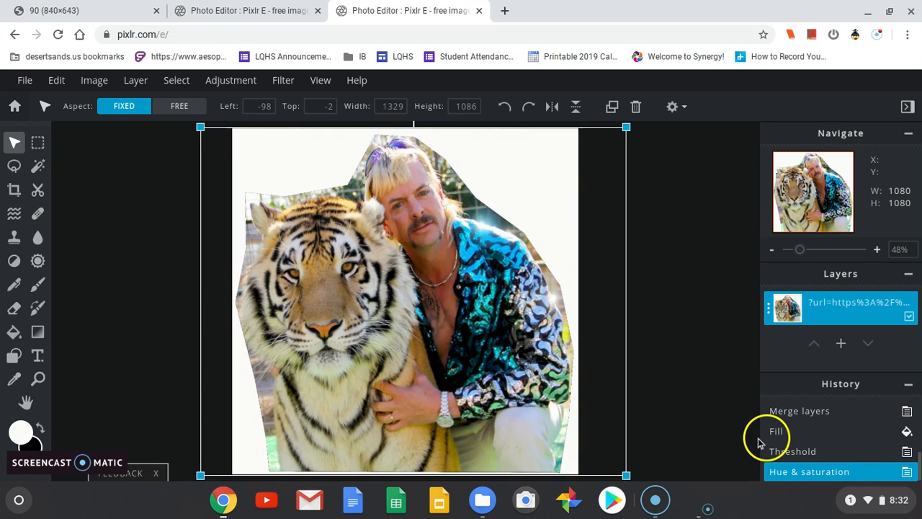
left_click(795, 451)
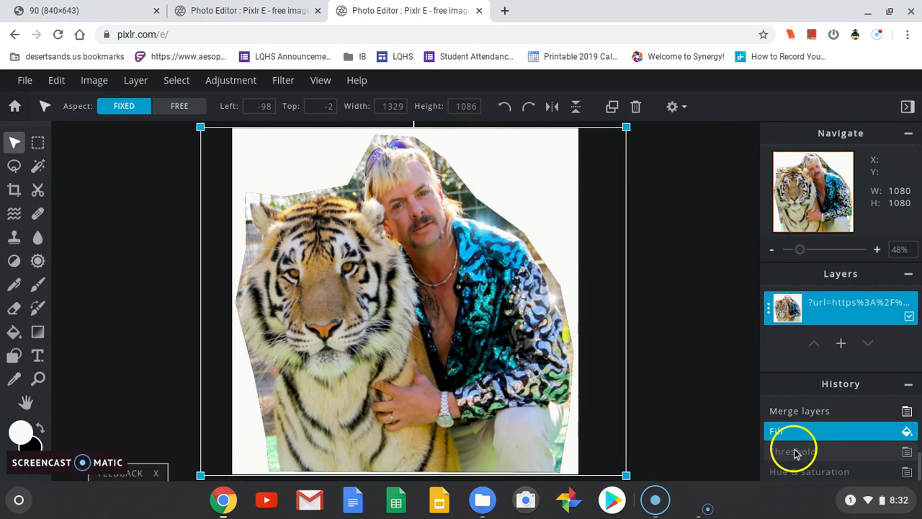
left_click(817, 454)
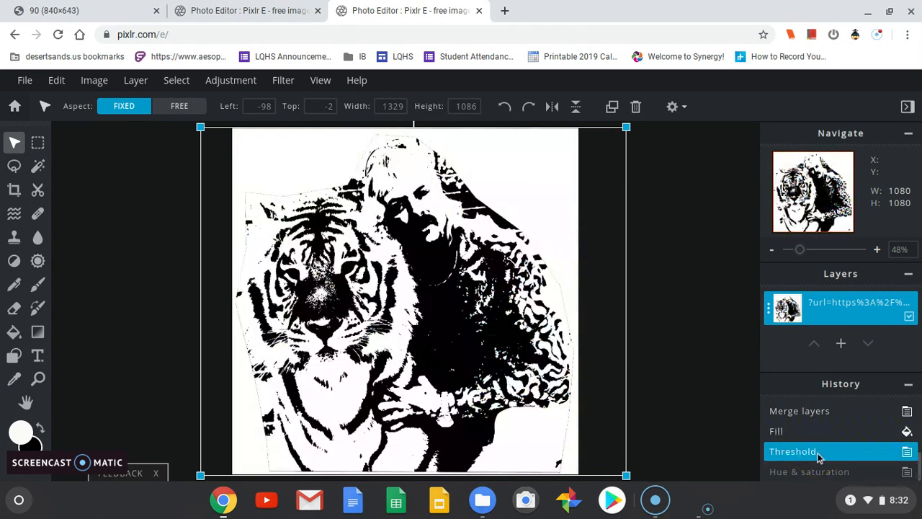
Colorize the threshold image orange with Hue & saturation, using Colorize and a hue of -166
left_click(218, 83)
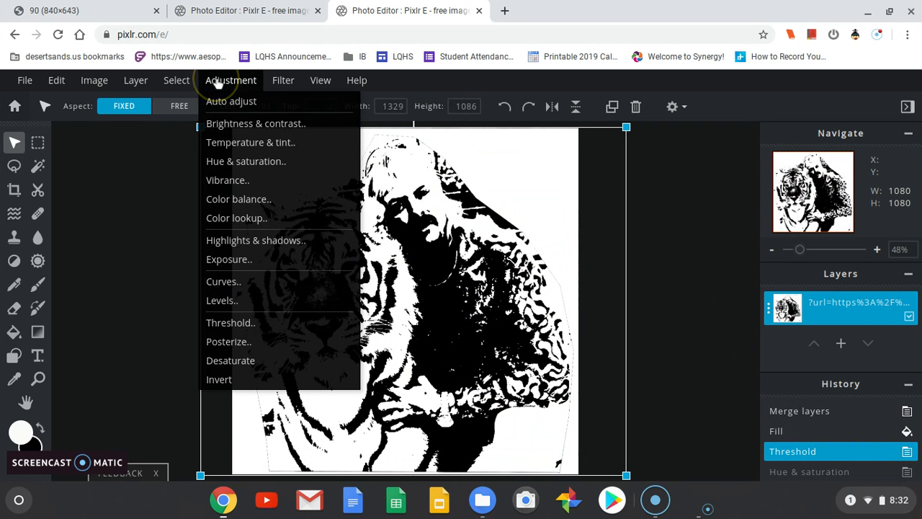
left_click(237, 163)
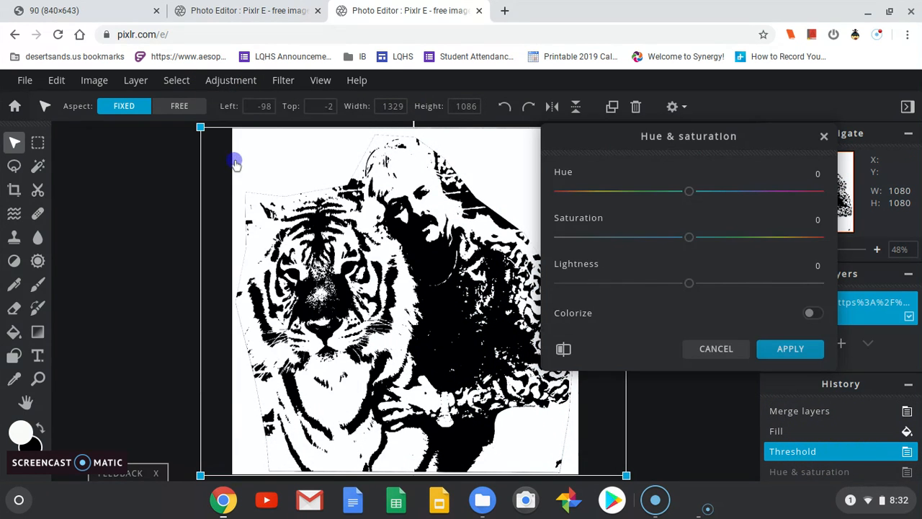
left_click(812, 314)
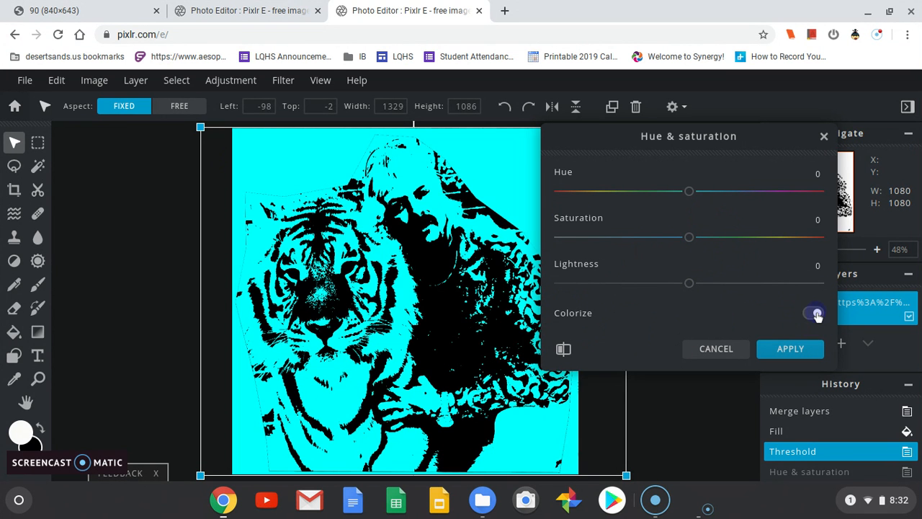
left_click_drag(690, 195, 568, 192)
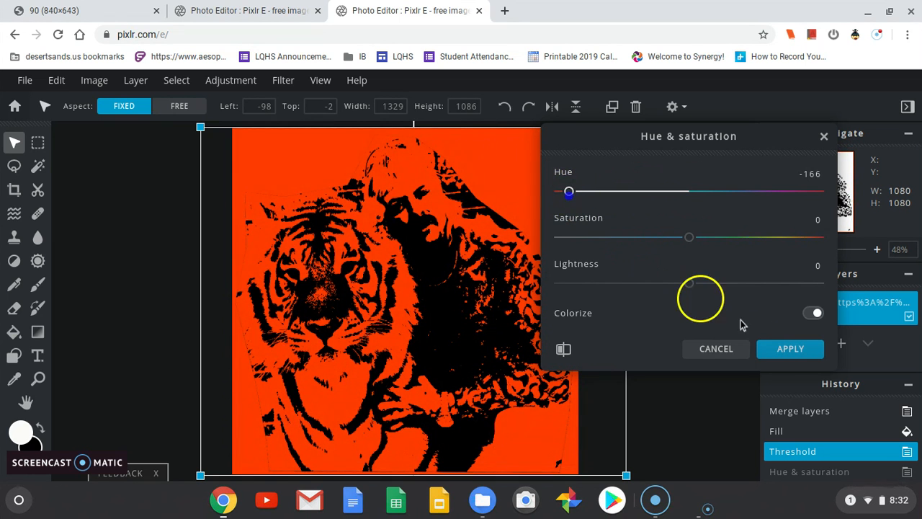
left_click(779, 350)
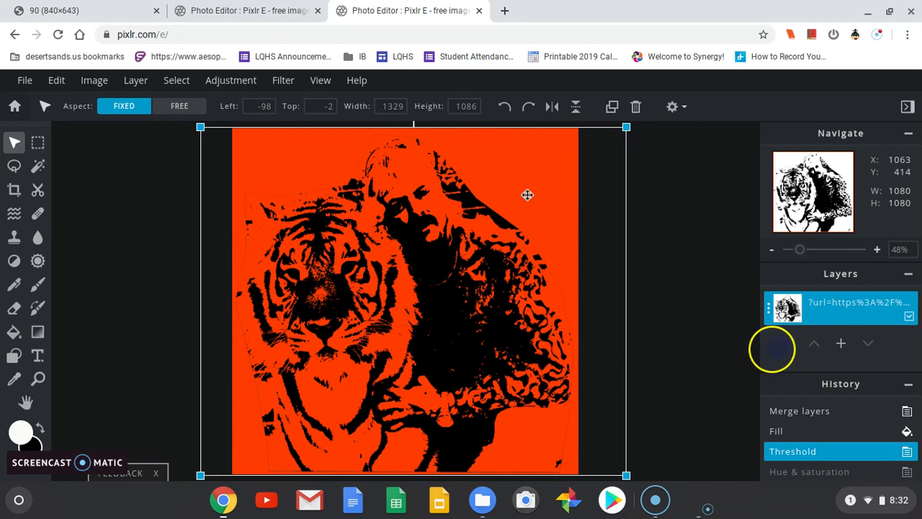
Save the orange version to the computer as a PNG file named tkorange
left_click(24, 81)
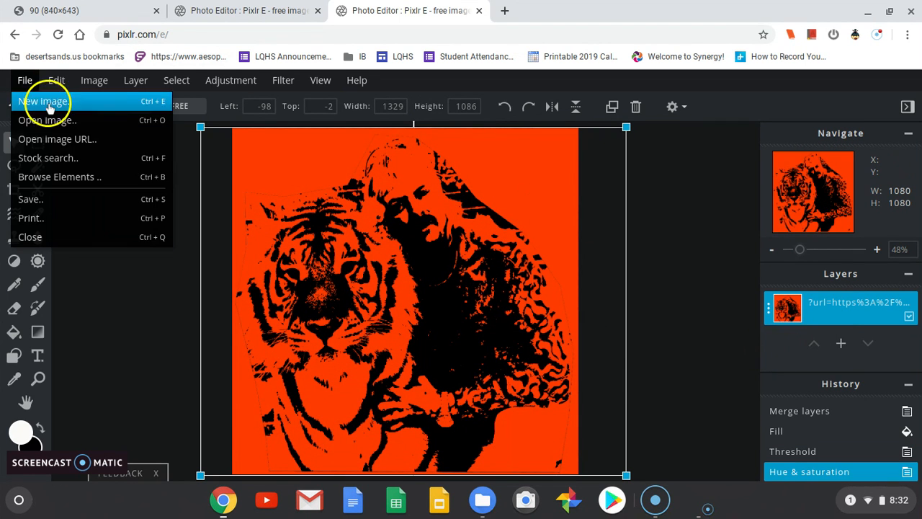
left_click(53, 202)
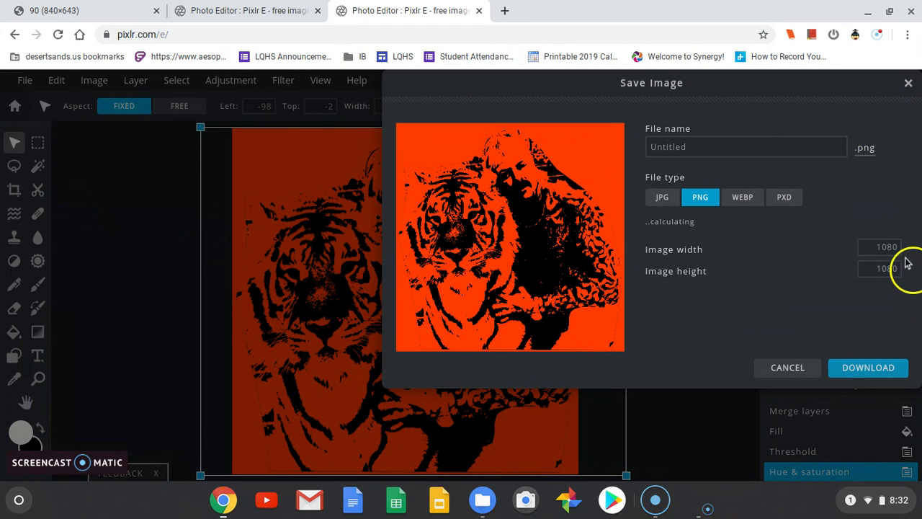
left_click(768, 146)
double_click(769, 146)
type("tkorange")
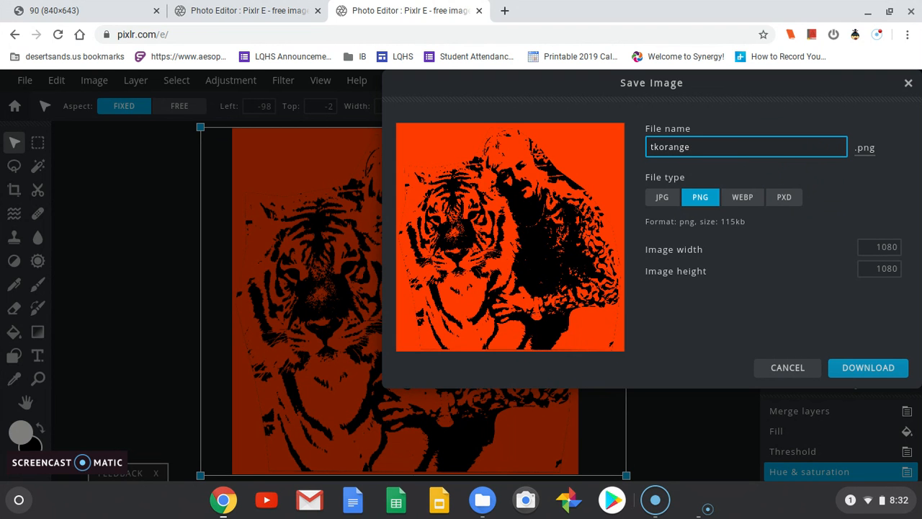
left_click(851, 368)
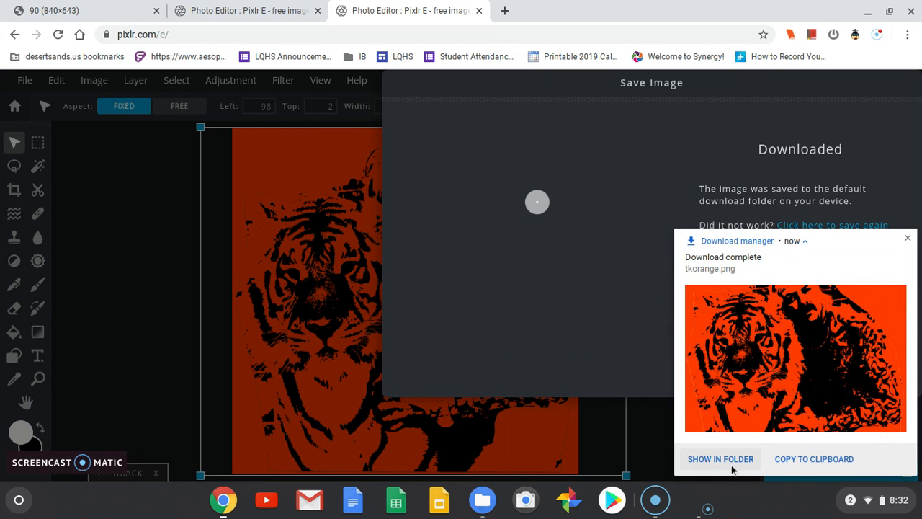
Copy tkorange.png from Downloads to My Drive, close the file window and the save dialog, and deselect the layer
left_click(732, 463)
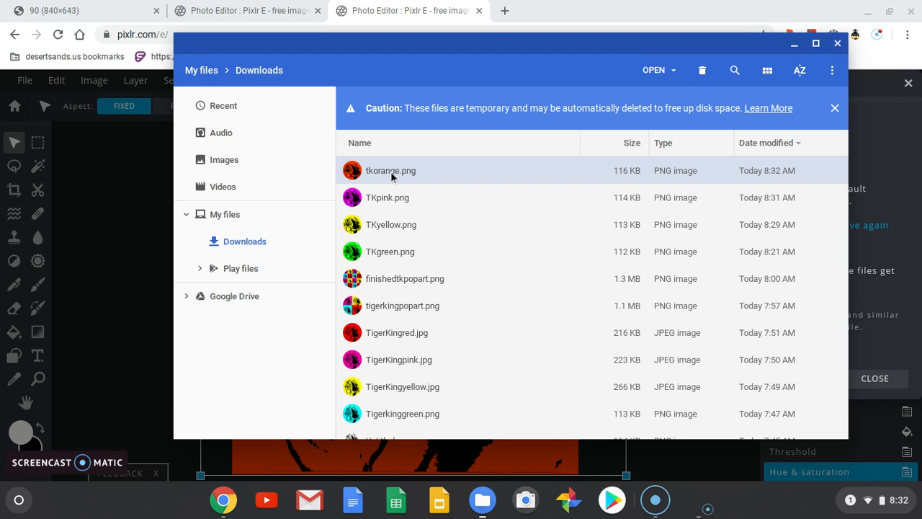
left_click_drag(391, 171, 213, 294)
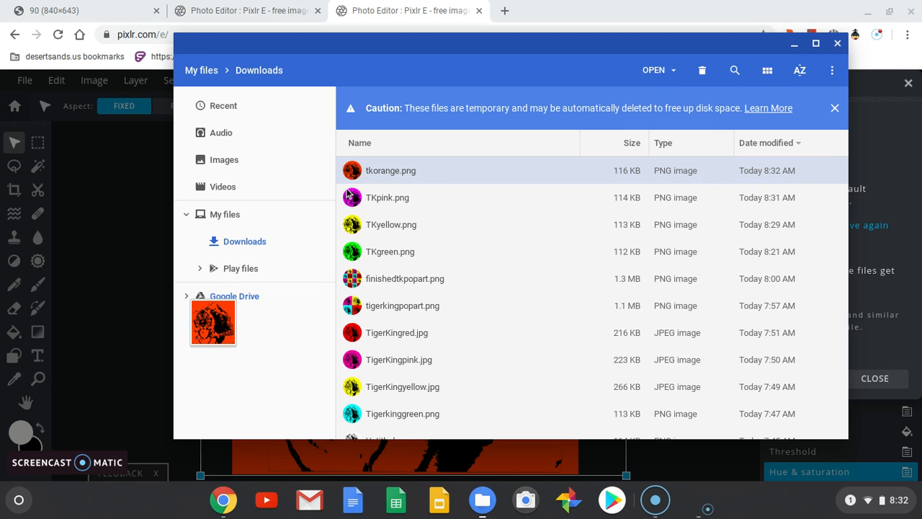
left_click_drag(213, 296, 264, 324)
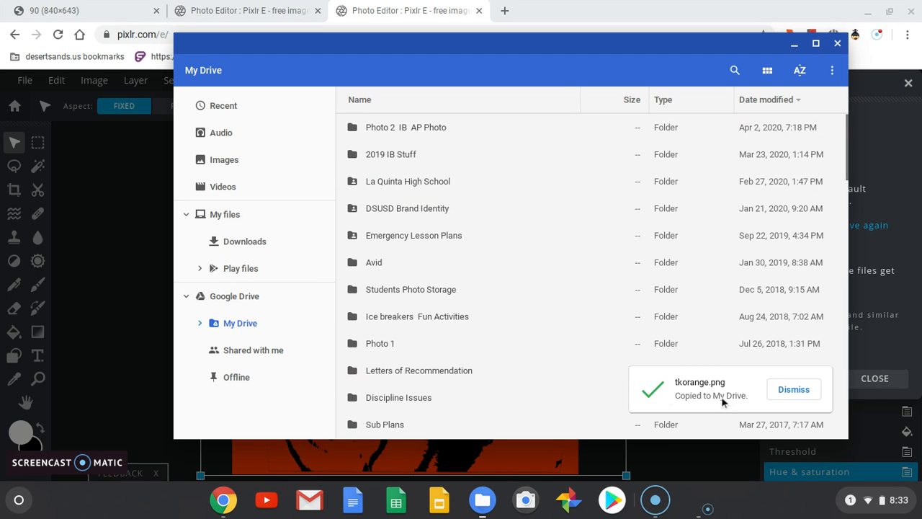
left_click(838, 43)
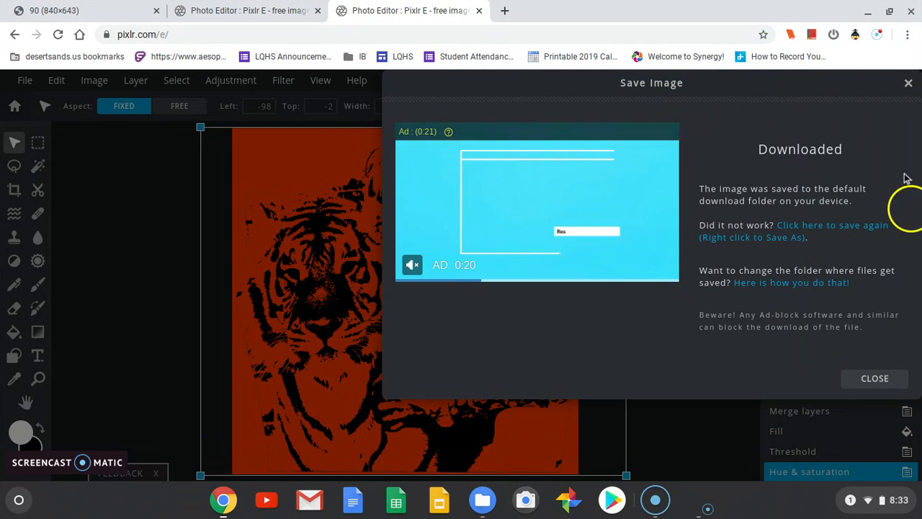
left_click(908, 83)
left_click(701, 360)
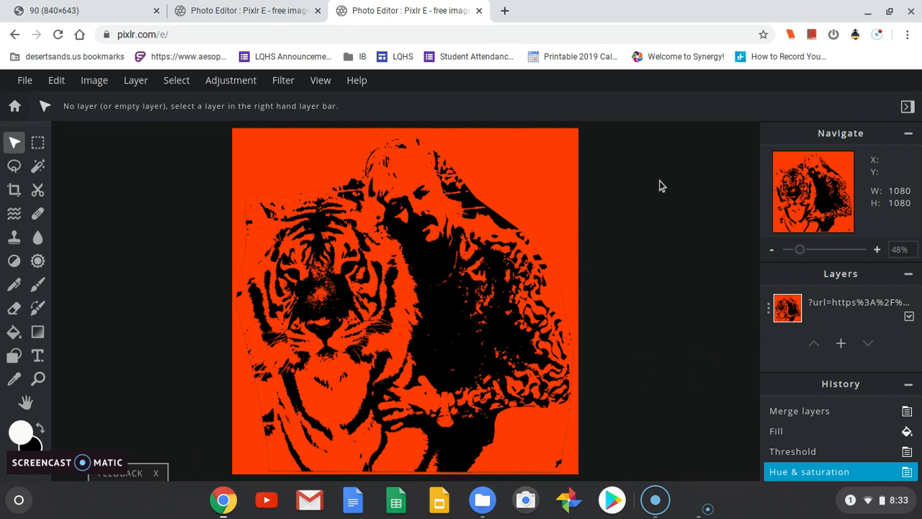
Create a new blank 1080 × 1080 image using the Instagram preset
left_click(25, 80)
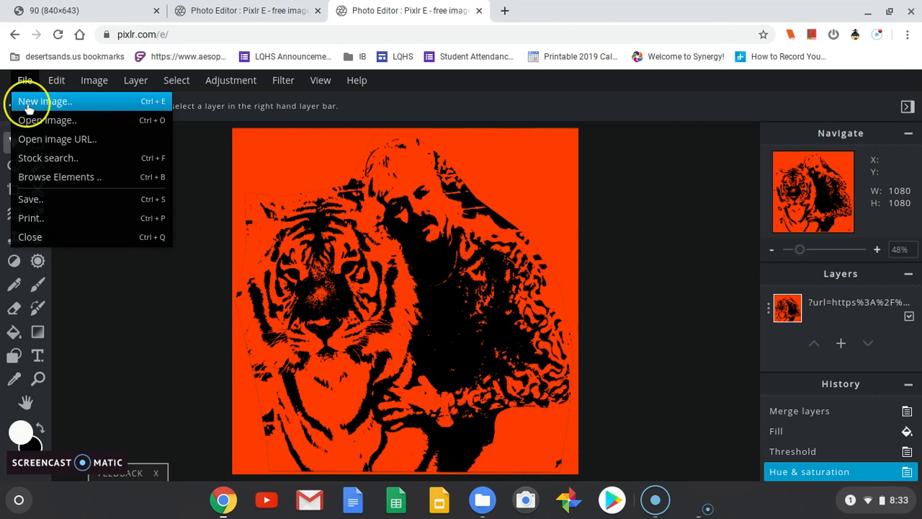
left_click(28, 105)
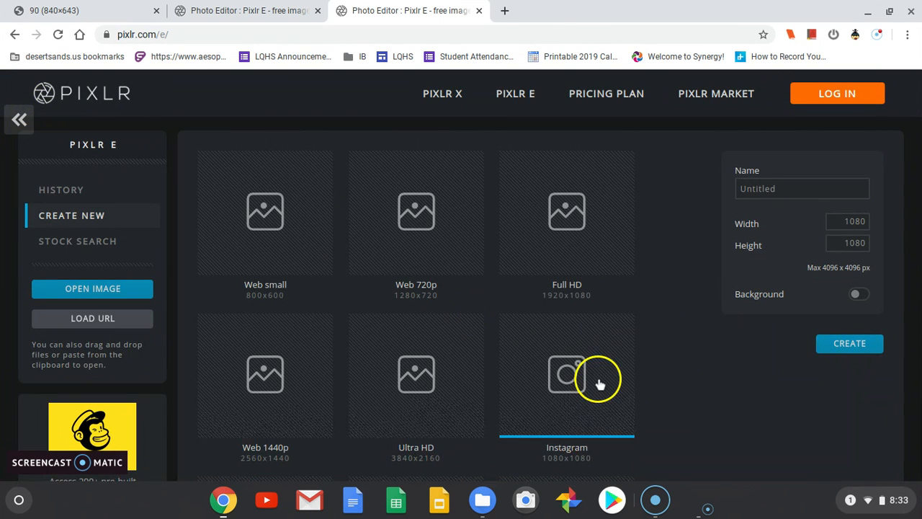
left_click(851, 343)
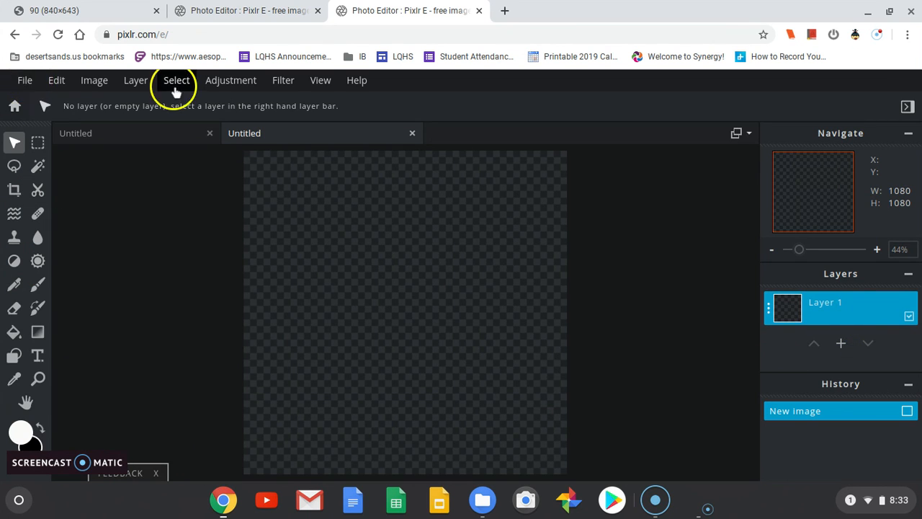
left_click(137, 84)
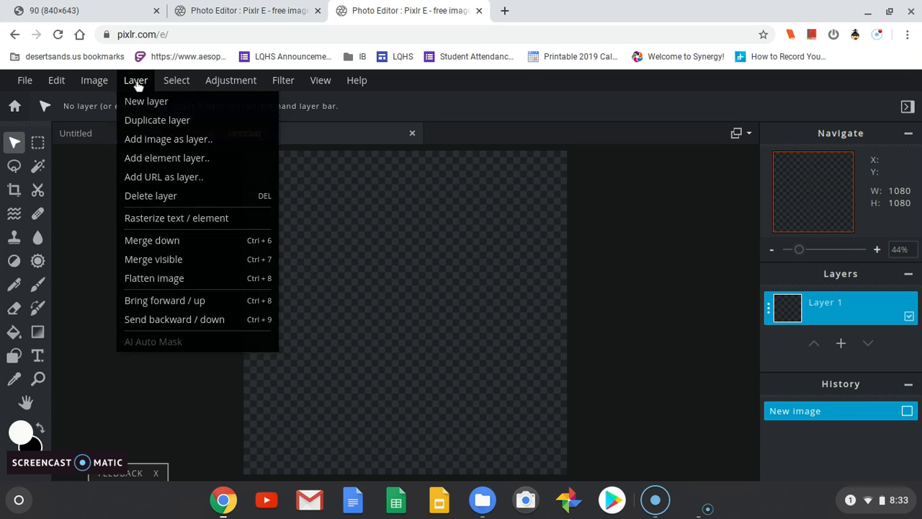
left_click(177, 179)
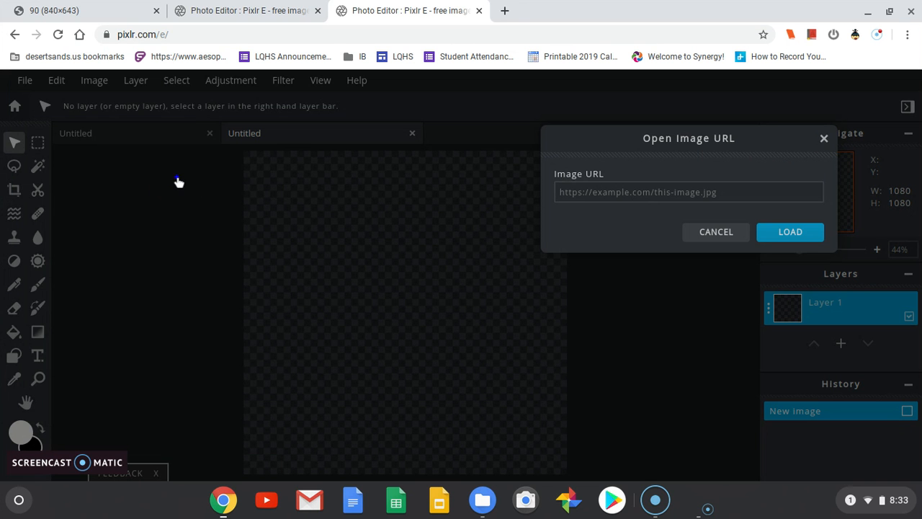
left_click(704, 232)
Add tkorange.png from Downloads as a layer and scale it to about 568 × 568 px in the canvas's upper-left corner
left_click(129, 84)
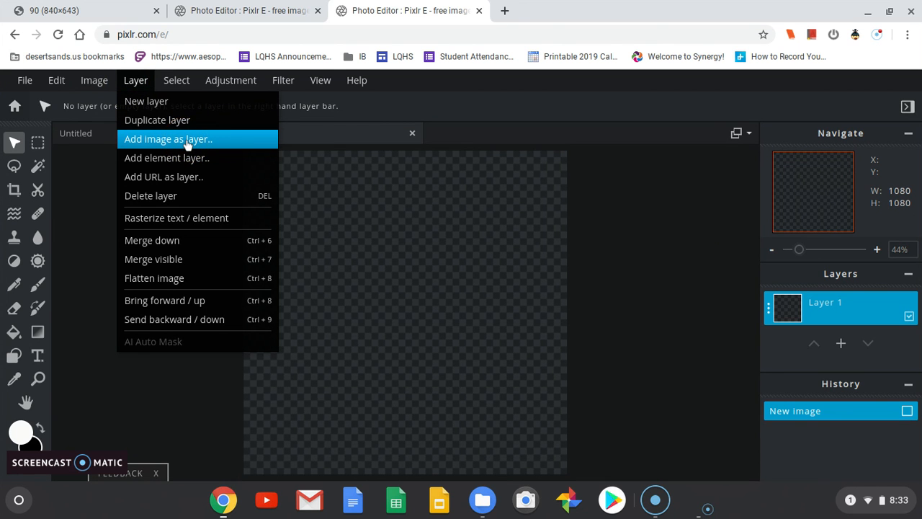
left_click(185, 137)
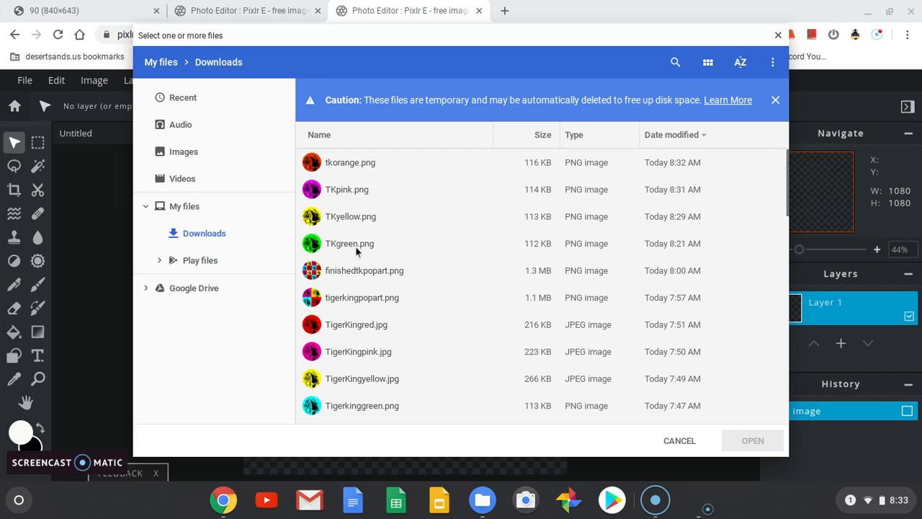
left_click(348, 164)
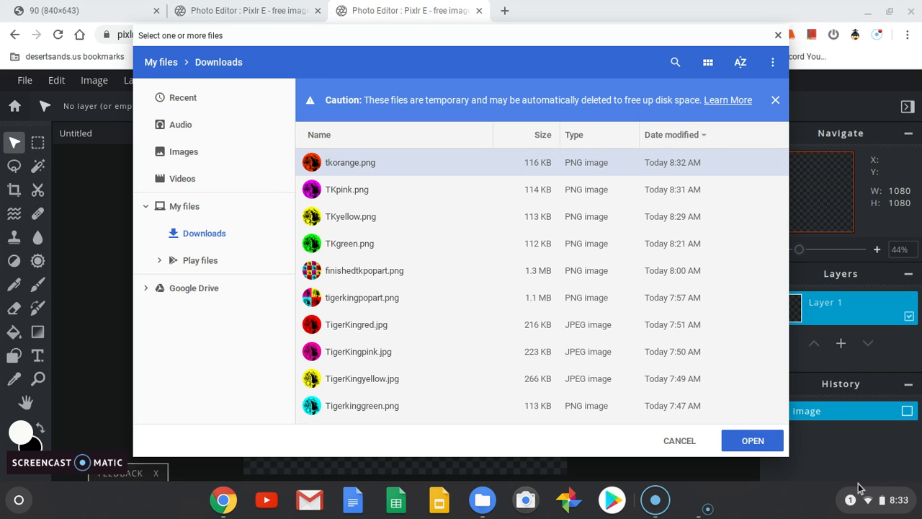
left_click(749, 441)
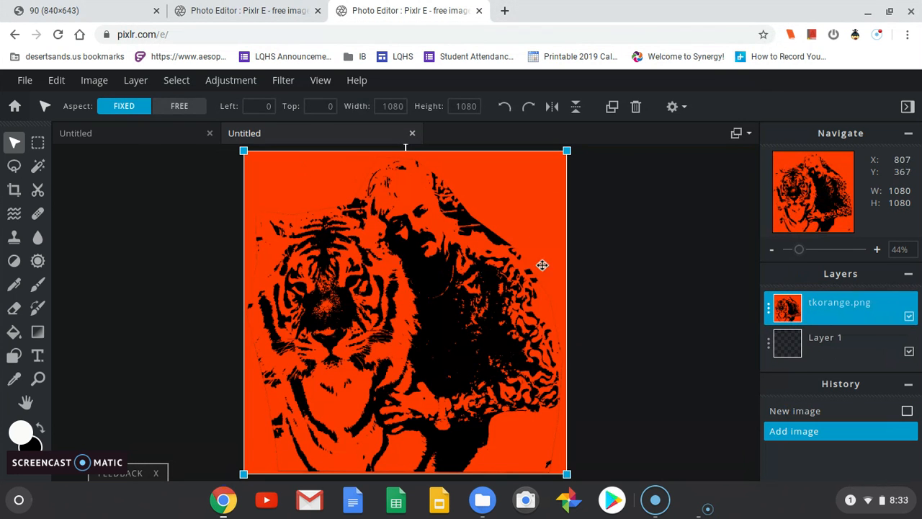
left_click_drag(568, 475, 415, 260)
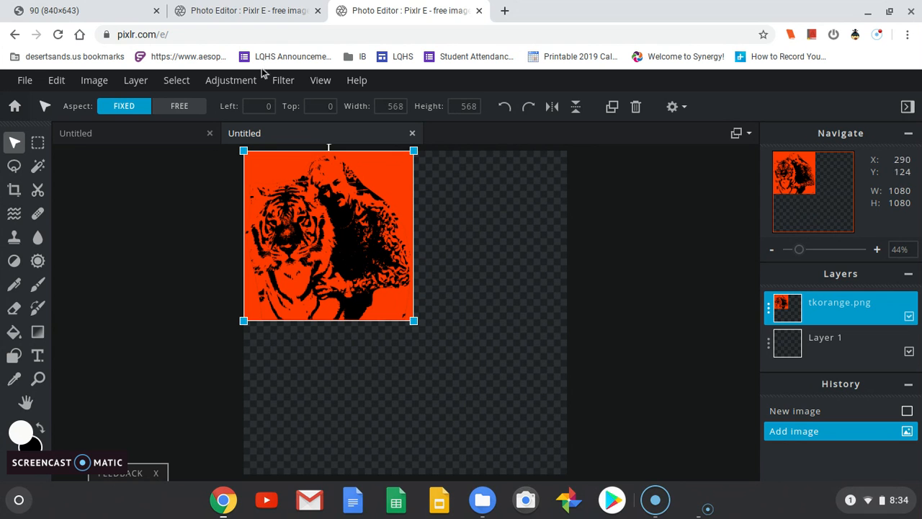
Add TKpink.png as a layer, scale it to about 392 × 392 px and place it in the canvas's upper-right area
left_click(136, 82)
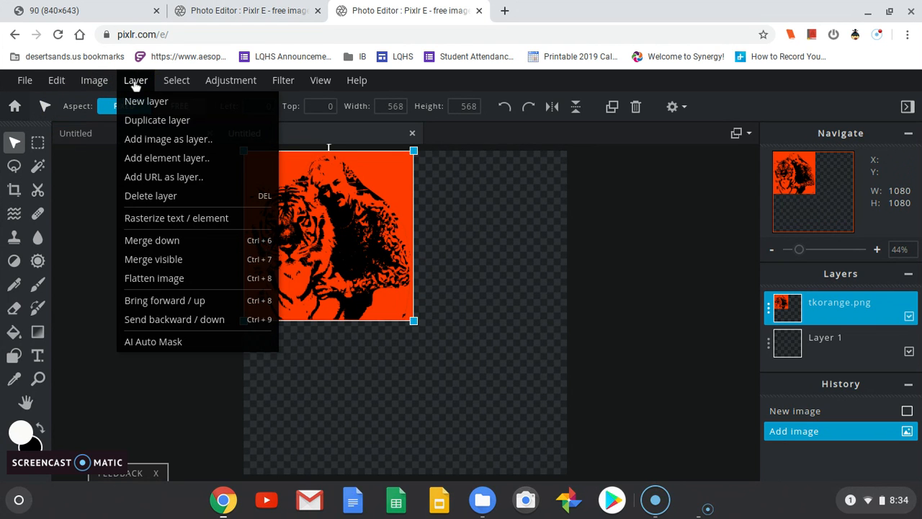
left_click(165, 140)
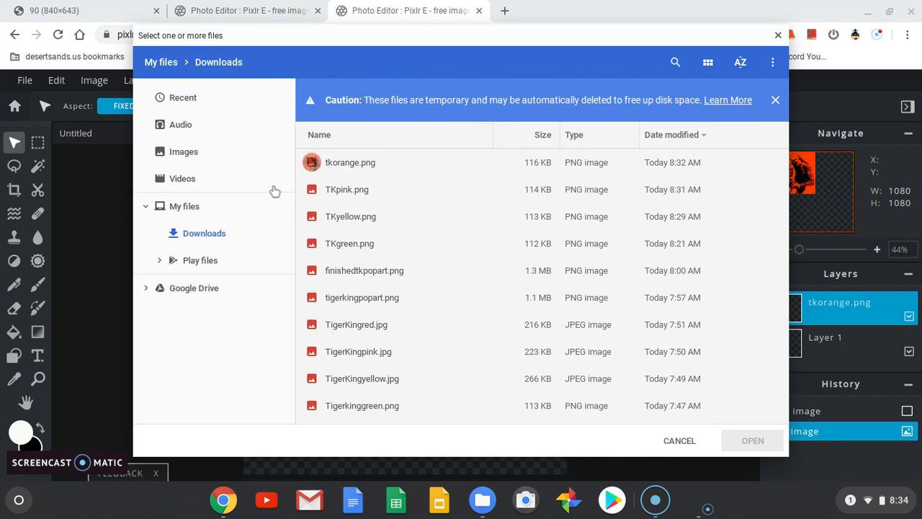
left_click(361, 191)
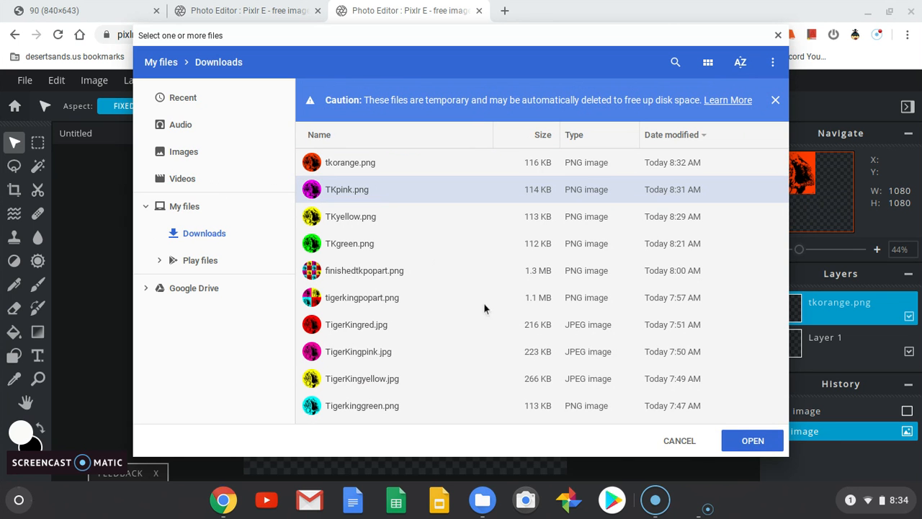
left_click(751, 442)
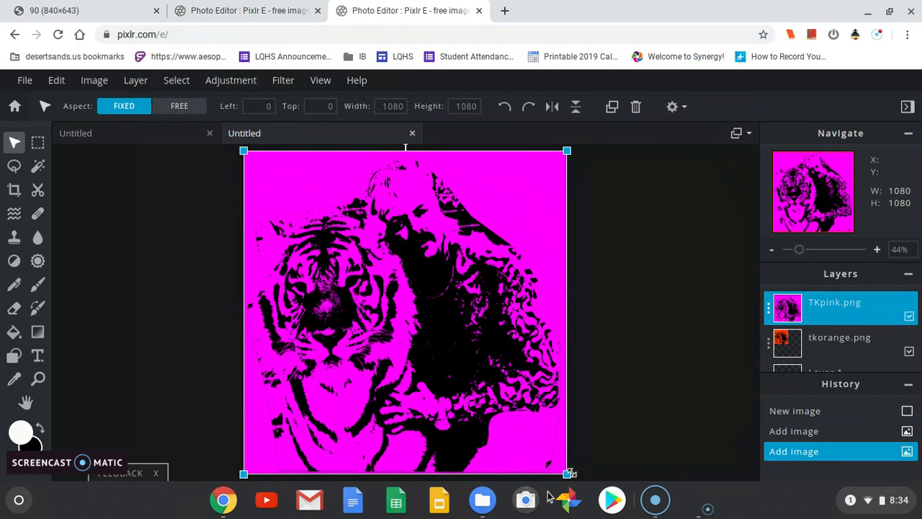
left_click_drag(567, 476, 362, 268)
left_click_drag(311, 192, 497, 209)
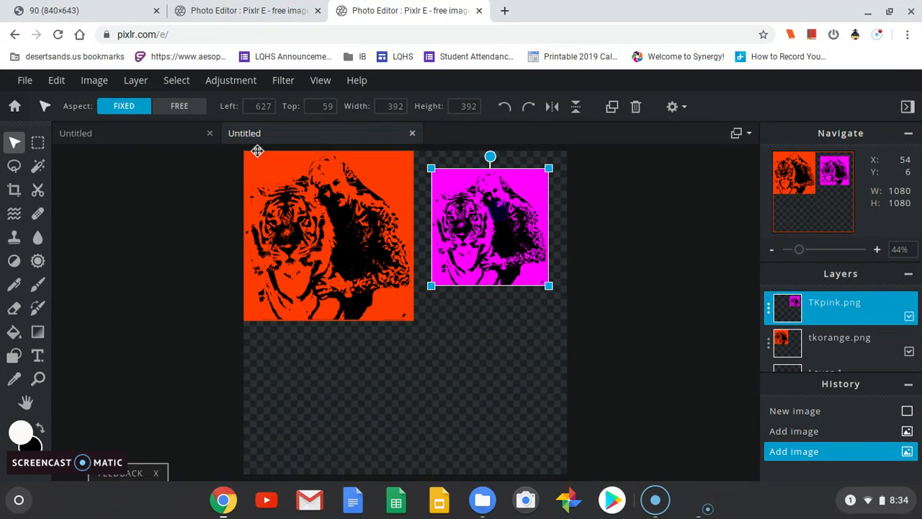
Add TKyellow.png as a layer and scale it to about 451 × 451 px in the canvas's lower-left corner
left_click(129, 82)
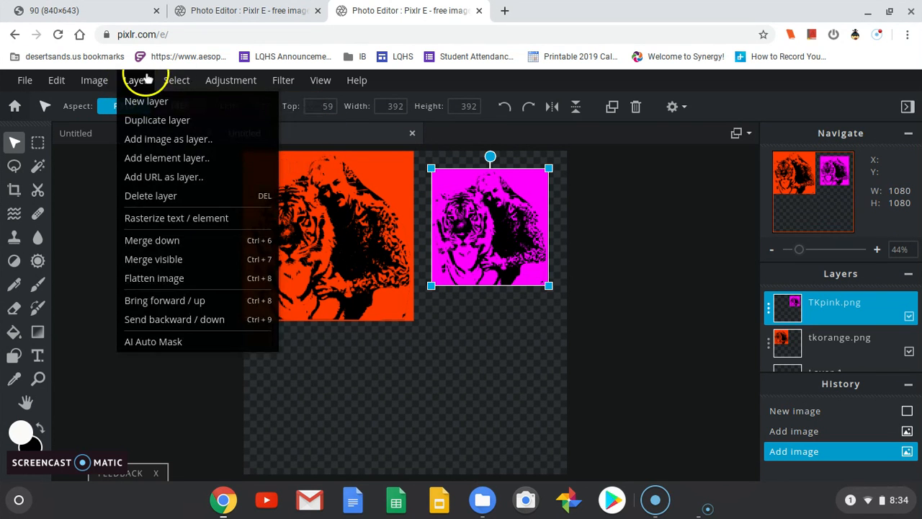
left_click(177, 80)
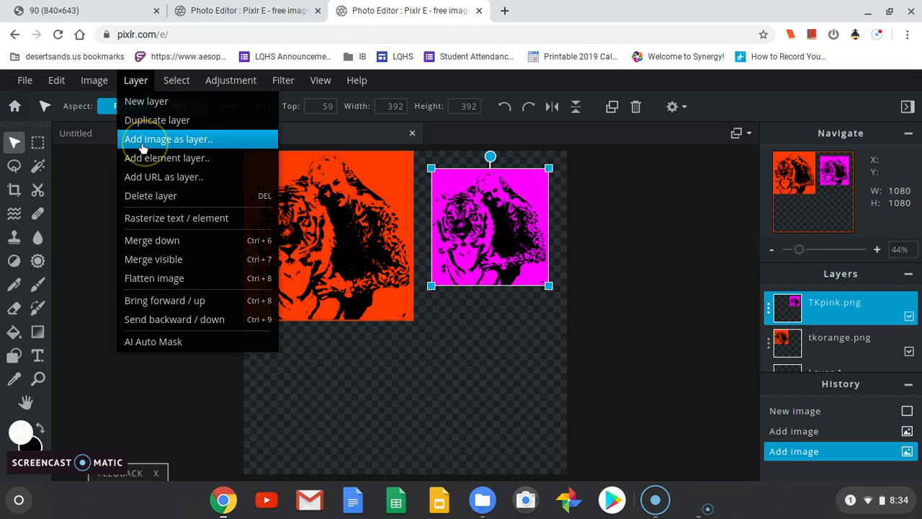
left_click(144, 145)
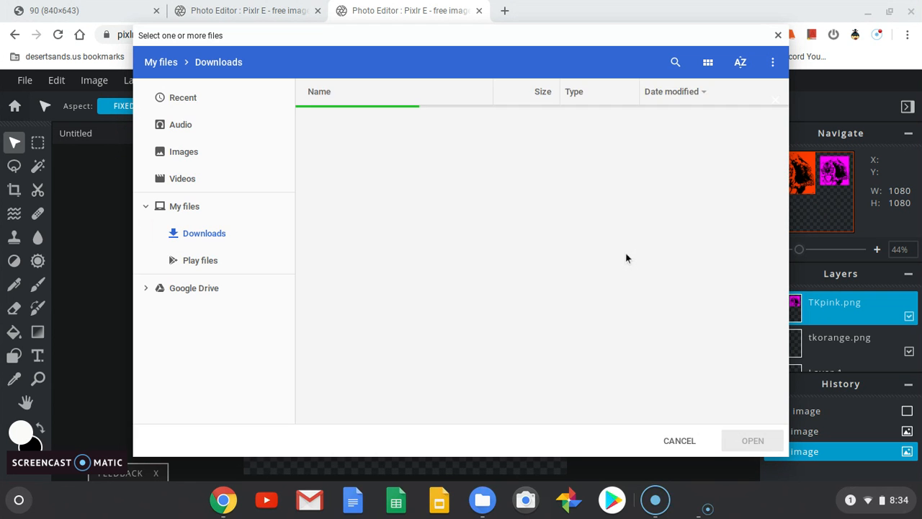
left_click(346, 215)
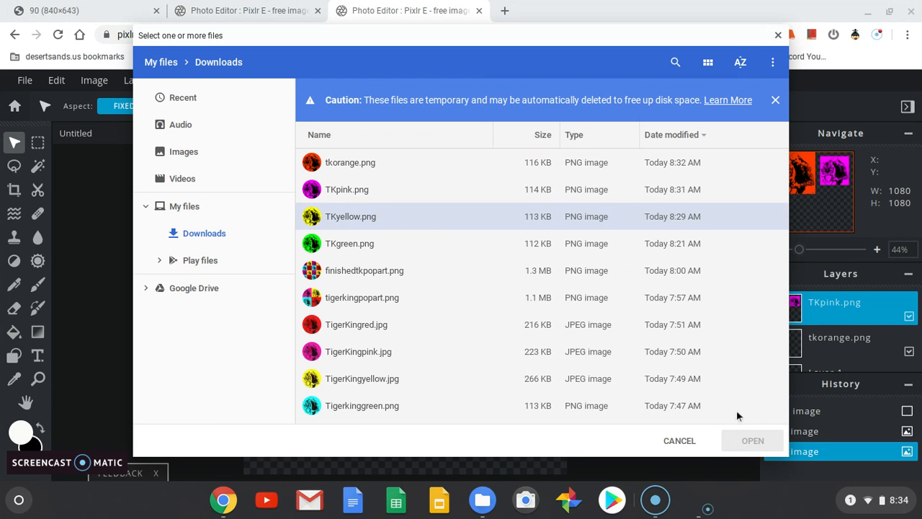
left_click(742, 437)
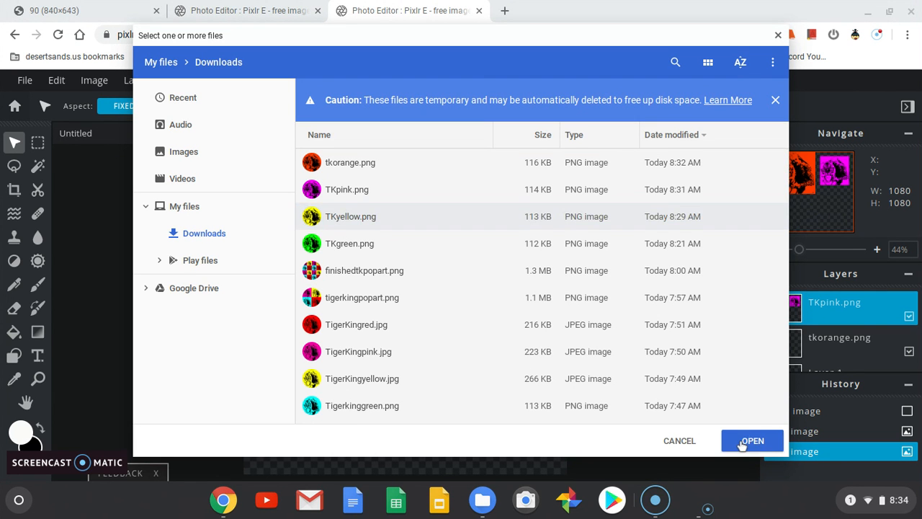
left_click_drag(405, 148, 389, 290)
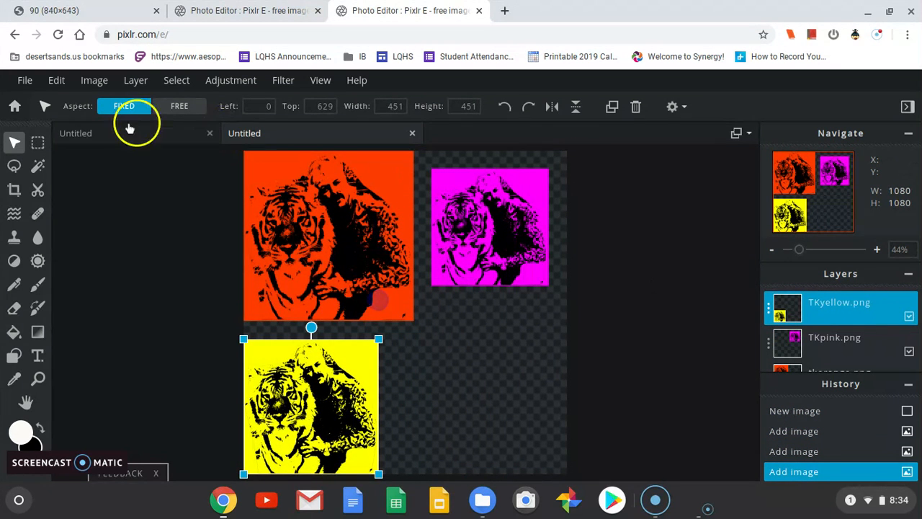
Add TKgreen.png as a layer and scale it to about 453 × 453 px in the canvas's lower-right corner
left_click(135, 82)
left_click(136, 84)
left_click(152, 85)
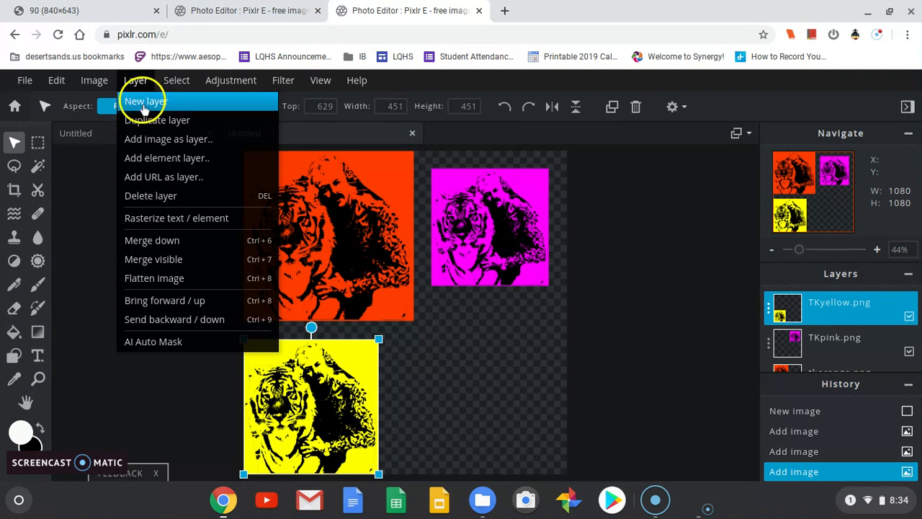
left_click(146, 141)
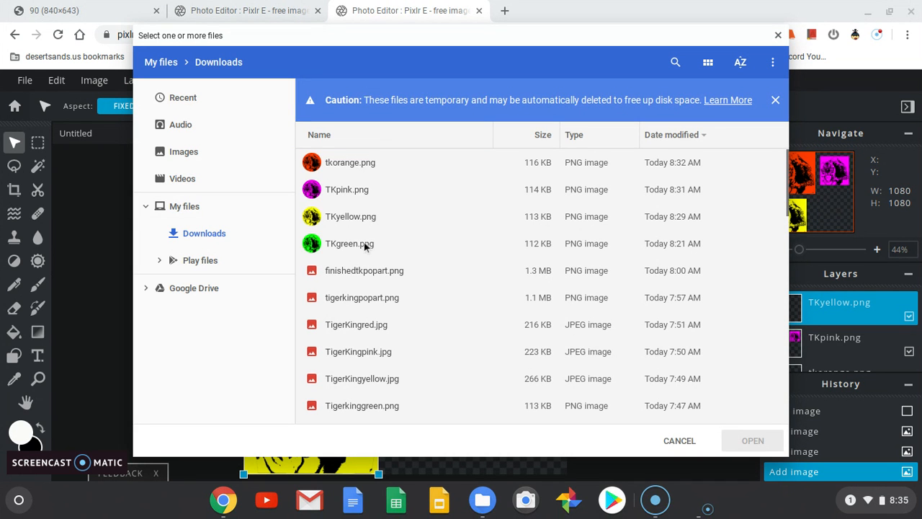
left_click(344, 245)
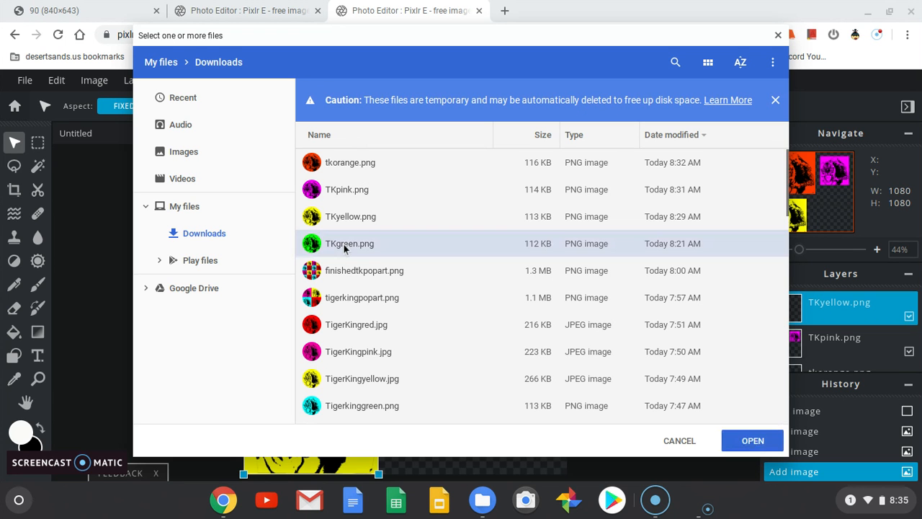
left_click(749, 441)
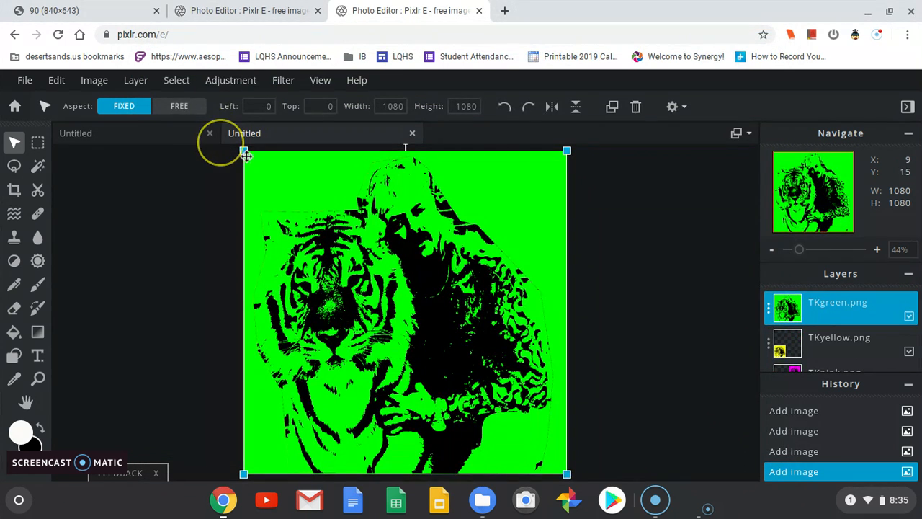
left_click_drag(251, 155, 431, 338)
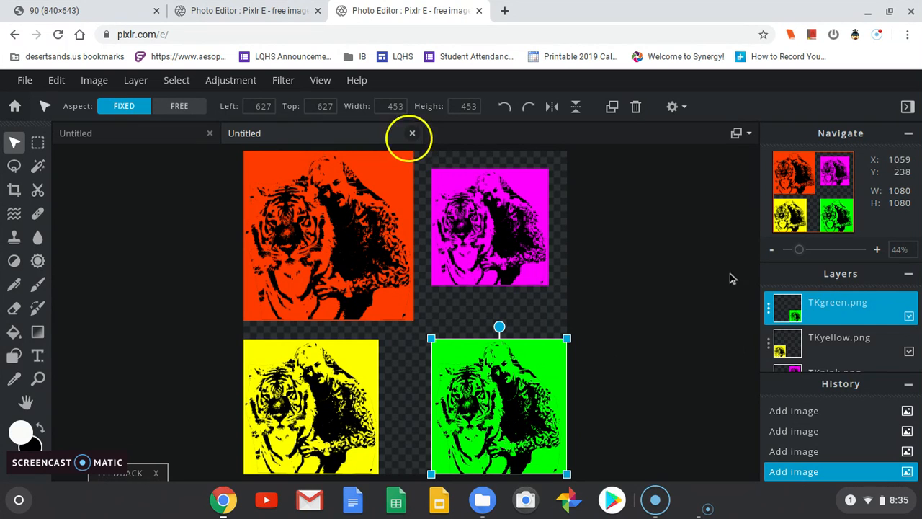
Shrink the orange image to about 482 × 482 px, keeping it in the canvas's upper-left corner
scroll(852, 300, "down", 1)
scroll(852, 331, "down", 4)
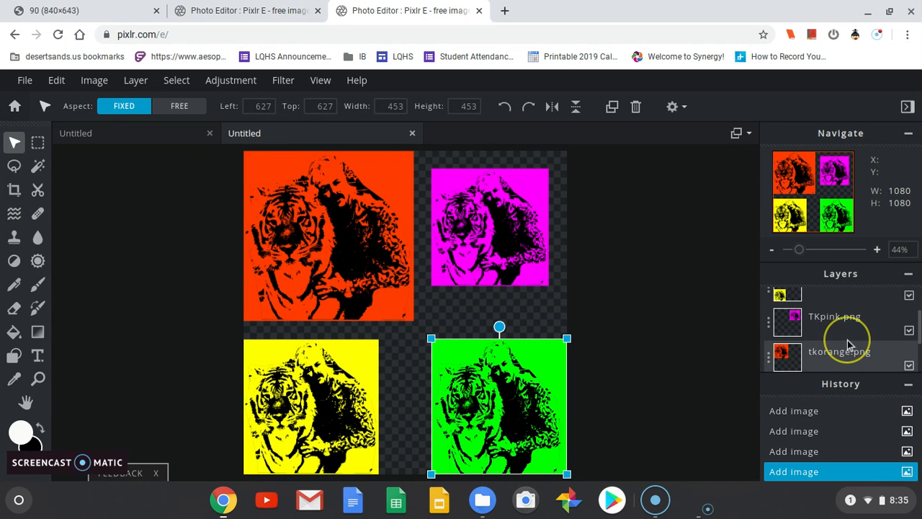
scroll(843, 346, "up", 5)
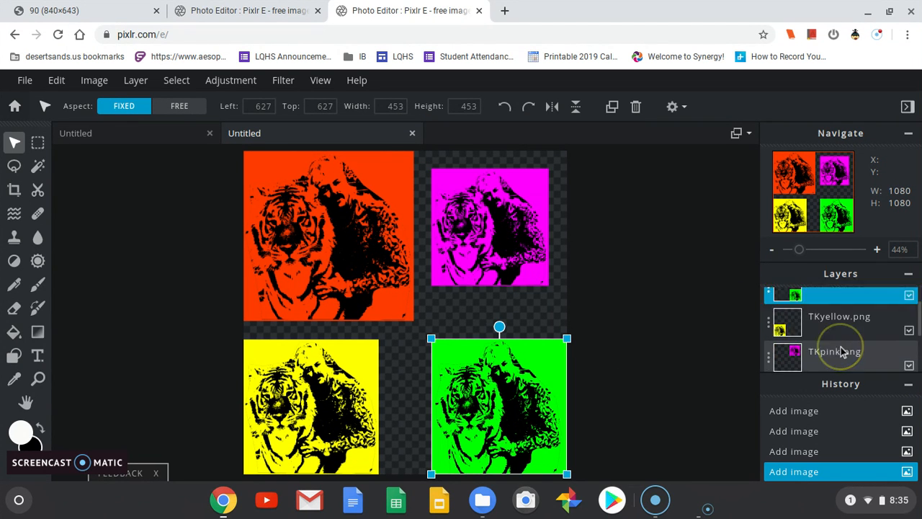
left_click(355, 244)
left_click_drag(416, 323, 389, 287)
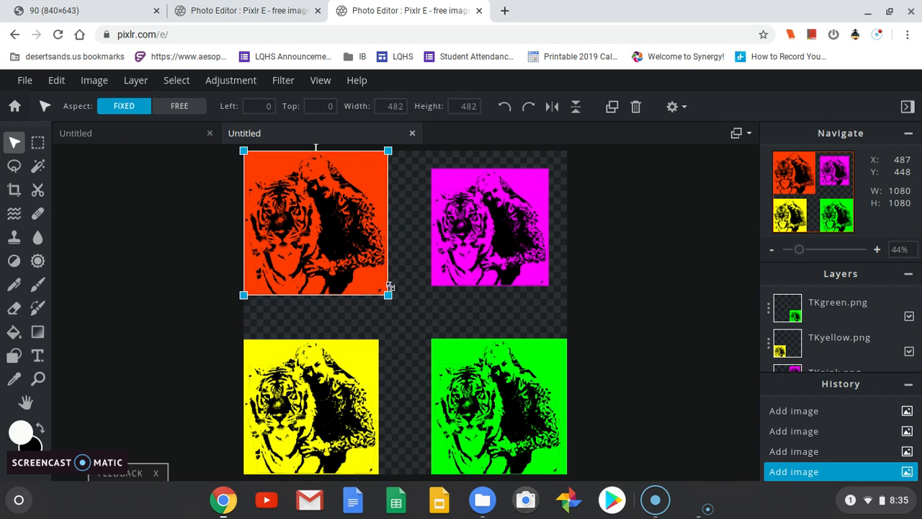
left_click(404, 232)
Resize the pink image to about 539 × 539 px and the orange one to about 538 × 538 px so they meet mid-canvas
left_click(502, 235)
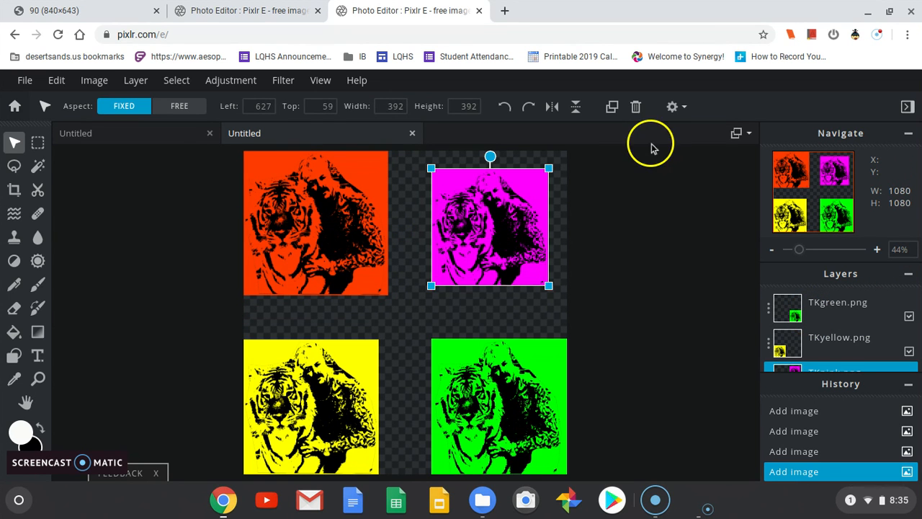
left_click_drag(548, 168, 567, 158)
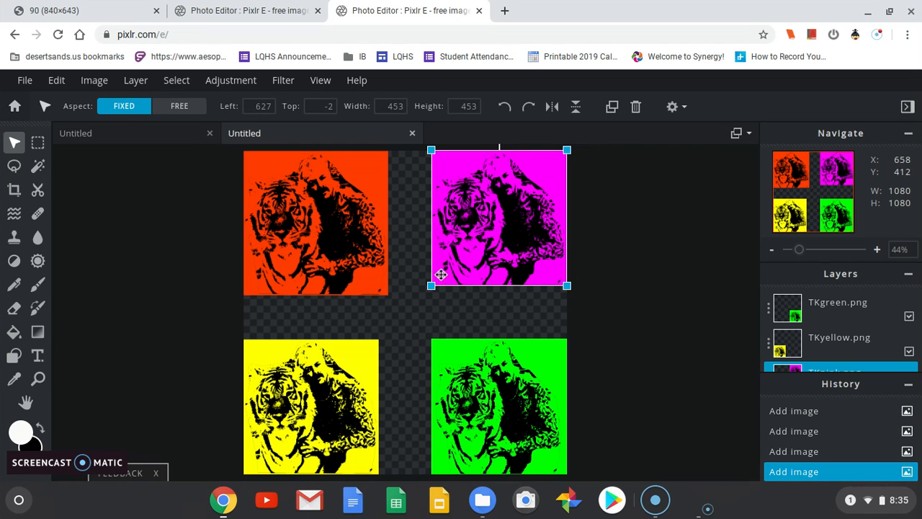
left_click_drag(430, 287, 407, 318)
left_click(371, 271)
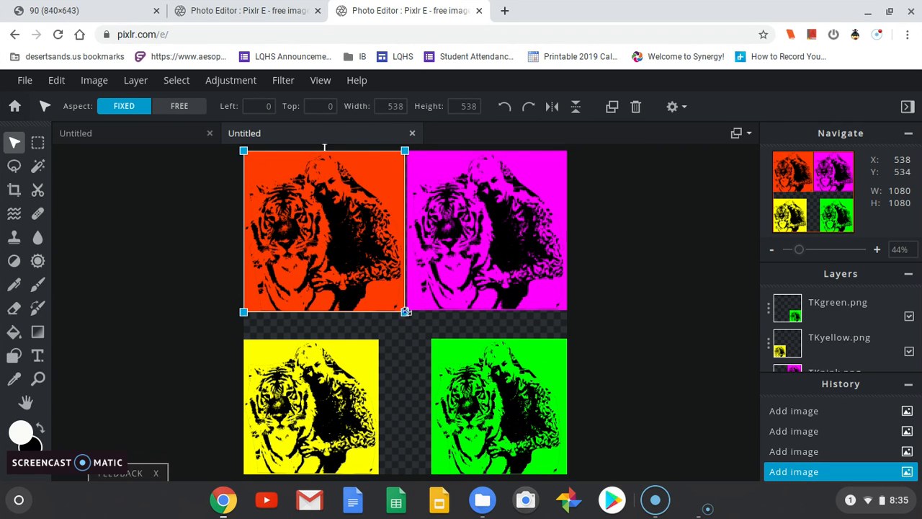
left_click(408, 308)
left_click_drag(406, 309, 405, 312)
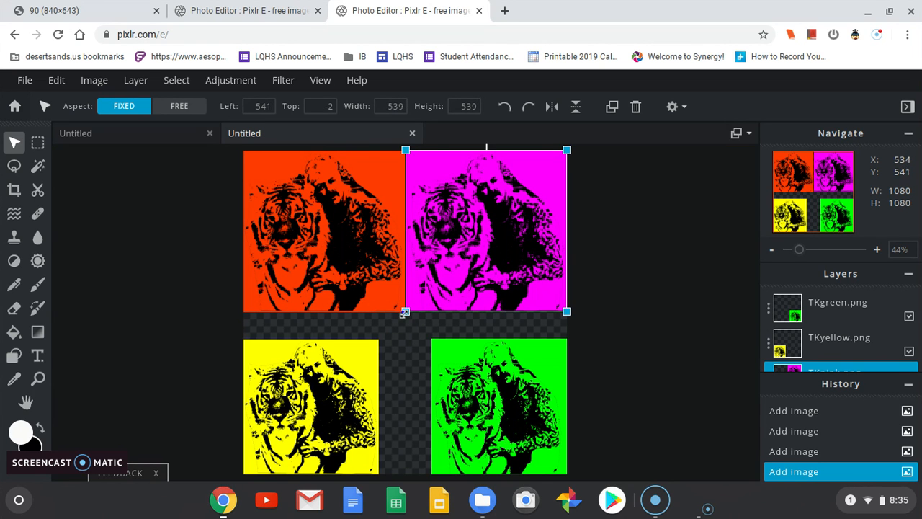
Enlarge the green image to about 550 × 550 px and the yellow one to fill the canvas's lower-left quarter, closing the gaps in the grid
left_click(501, 394)
left_click_drag(431, 339, 402, 315)
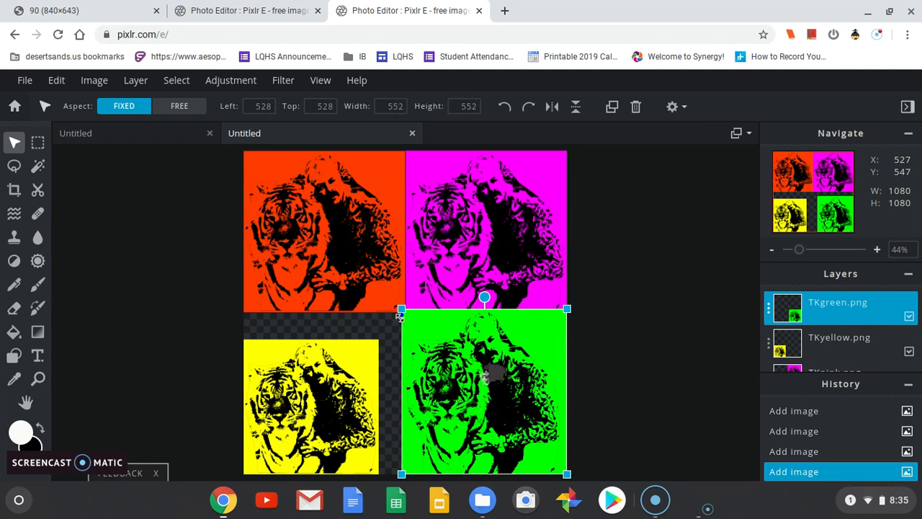
left_click(376, 347)
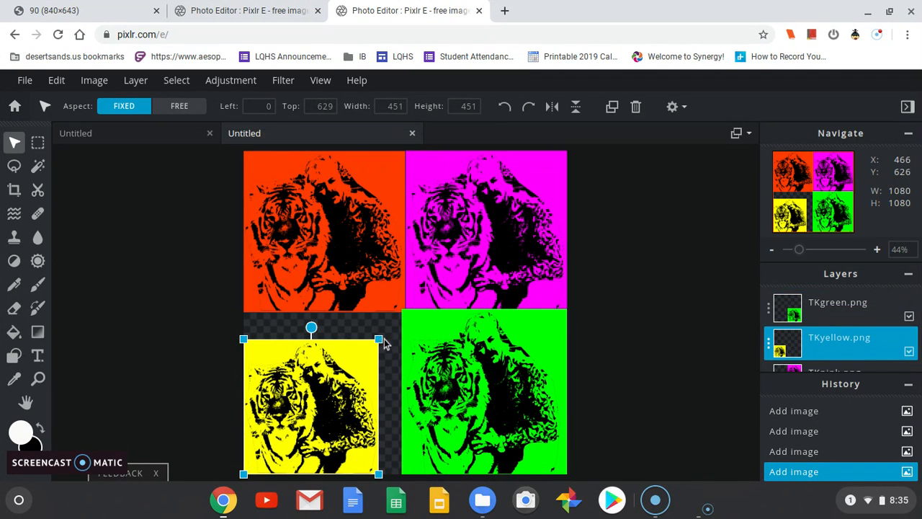
left_click_drag(380, 339, 408, 327)
left_click(440, 329)
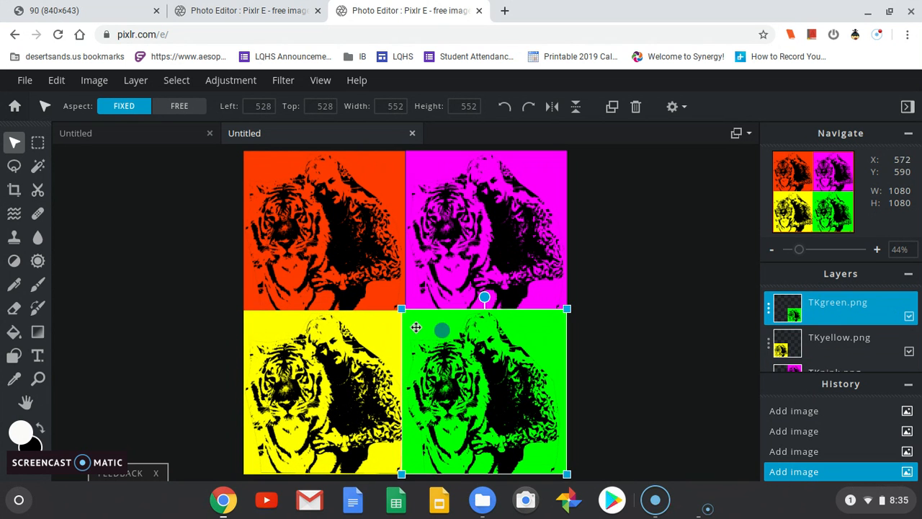
left_click_drag(400, 308, 401, 316)
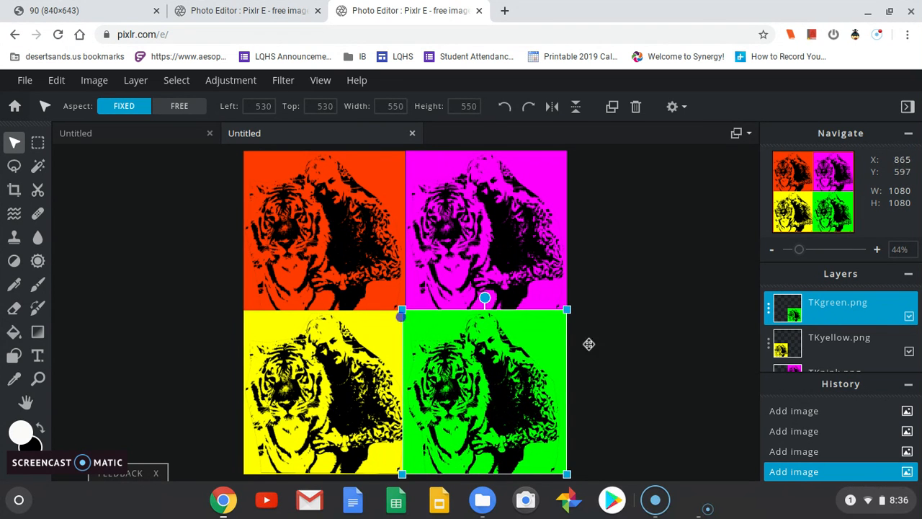
left_click(634, 353)
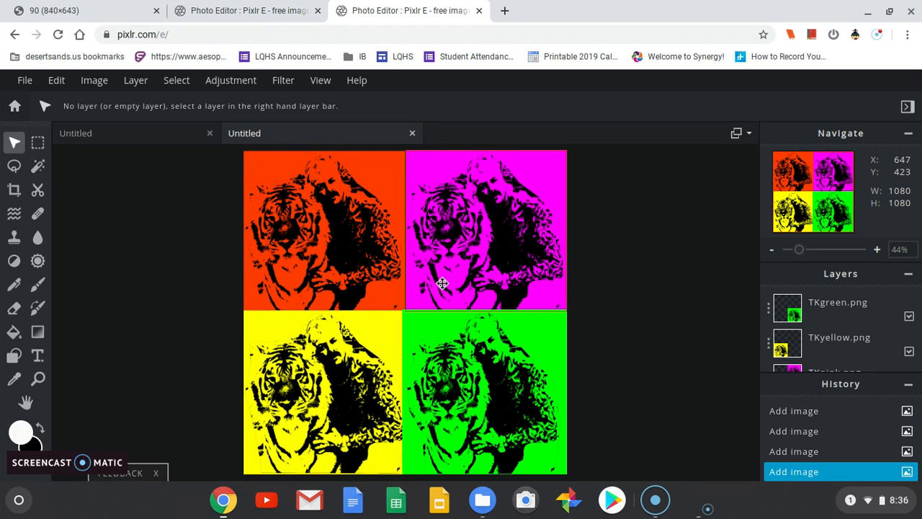
Save the four-color grid as a PNG file named TKquad and download it
left_click(25, 81)
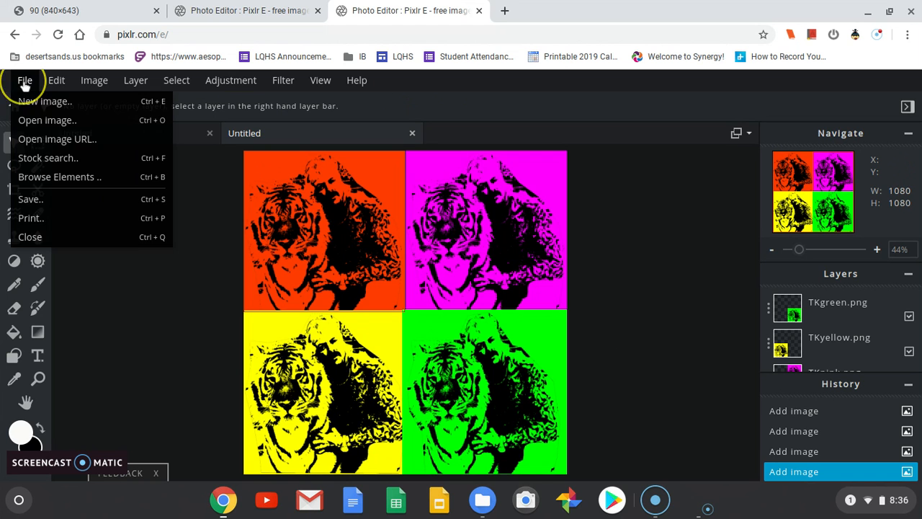
left_click(54, 199)
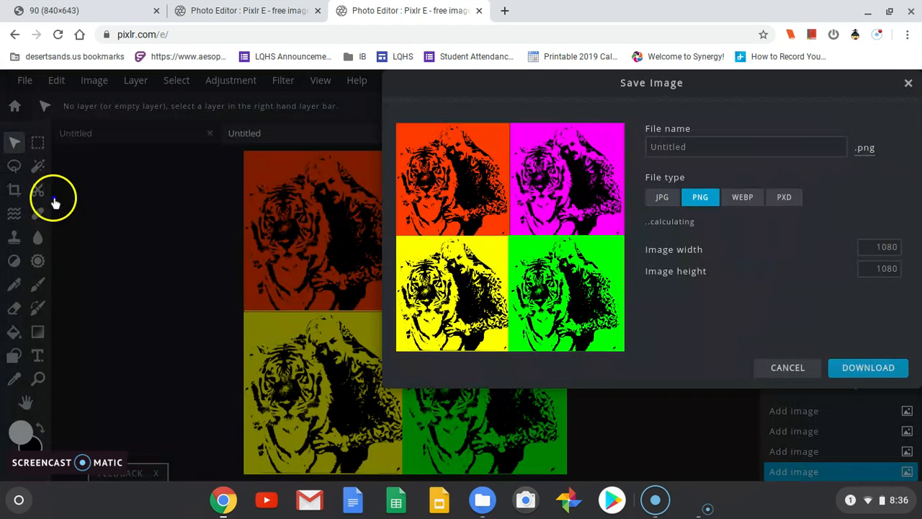
left_click(697, 145)
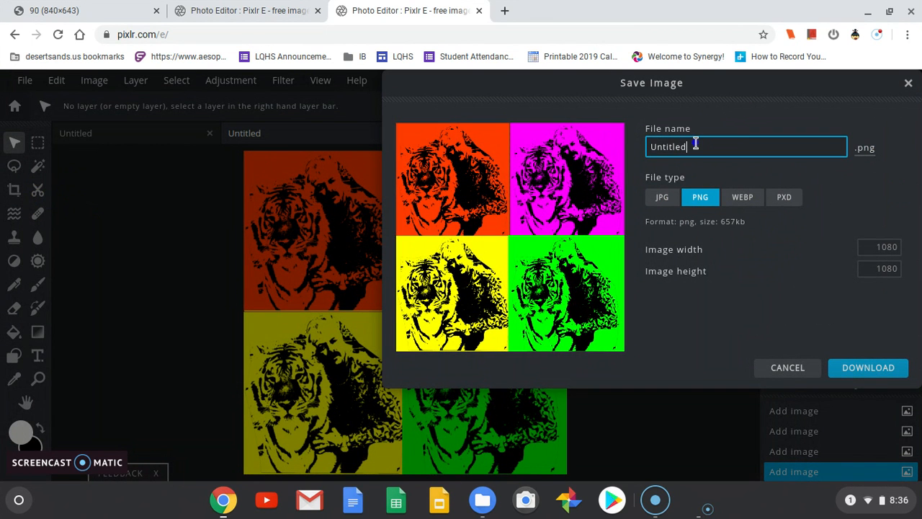
double_click(695, 144)
type("TKquad")
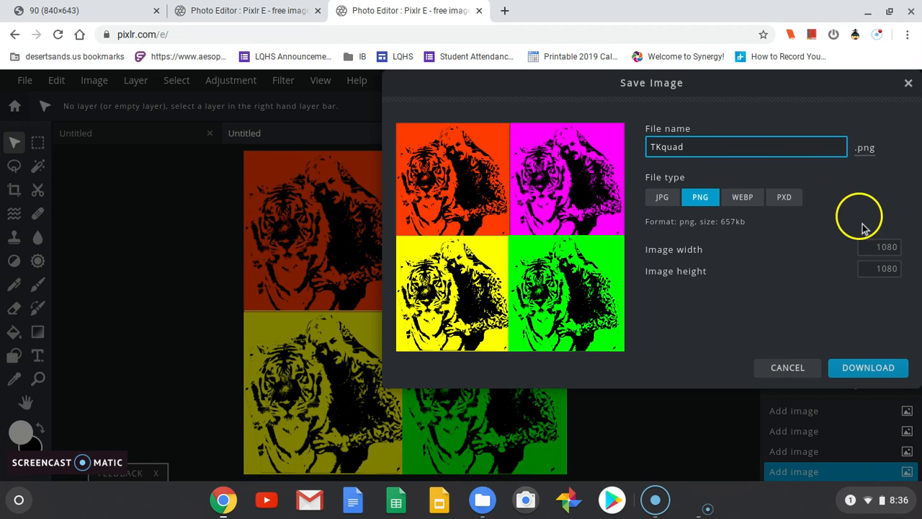
left_click(869, 373)
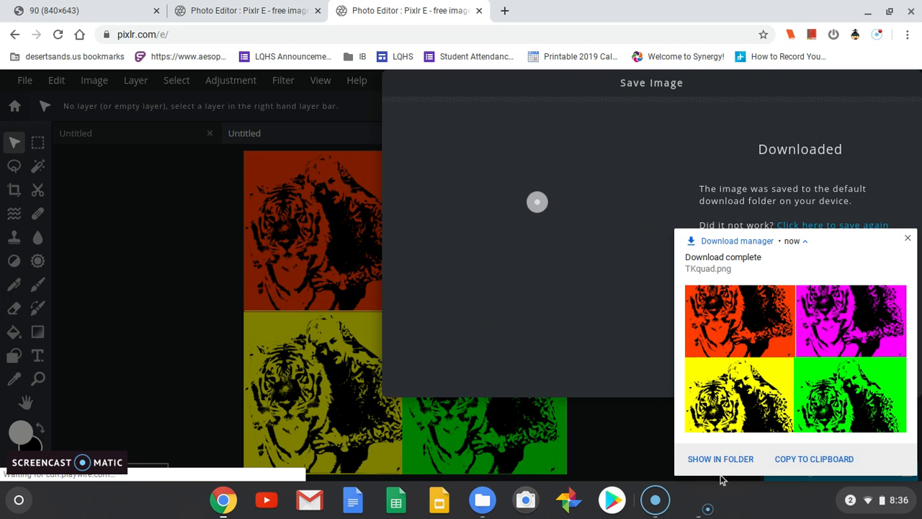
View the Downloads folder and My Drive in the file browser, then return to the image editor
left_click(729, 460)
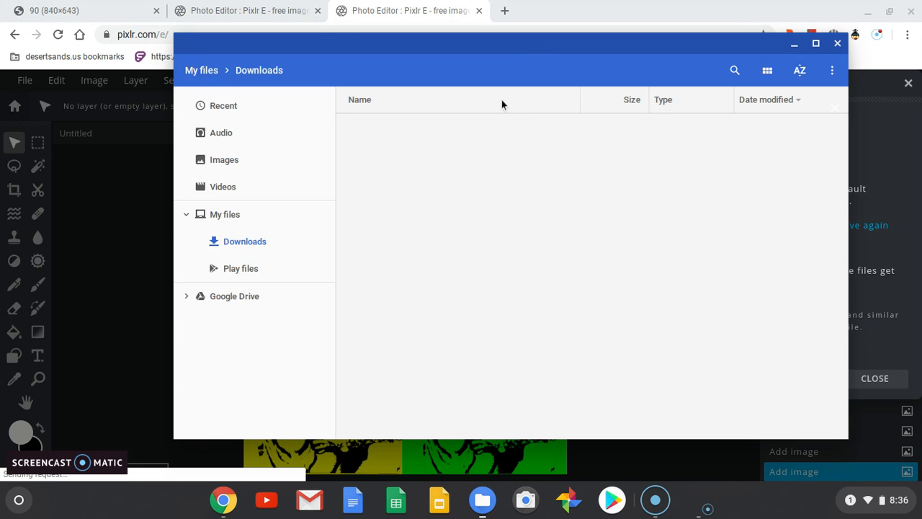
left_click_drag(388, 174, 227, 284)
left_click_drag(198, 322, 248, 349)
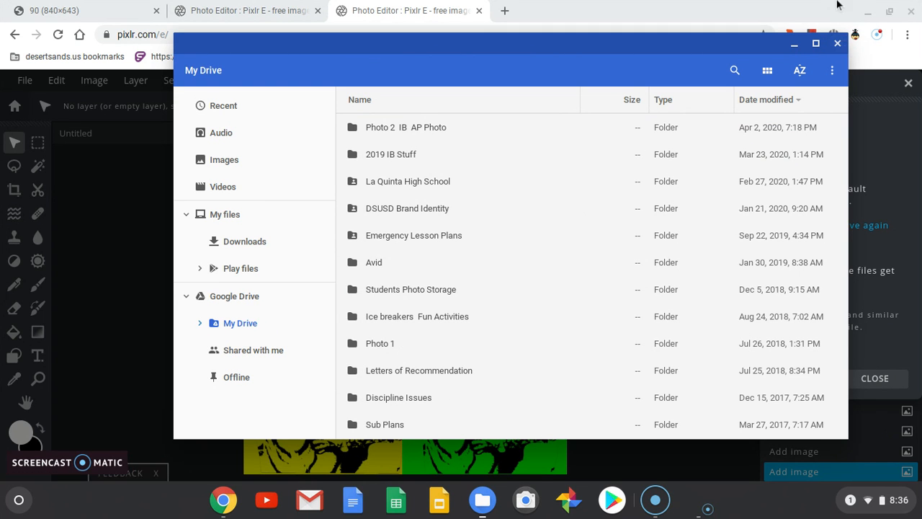
left_click(837, 43)
left_click(864, 379)
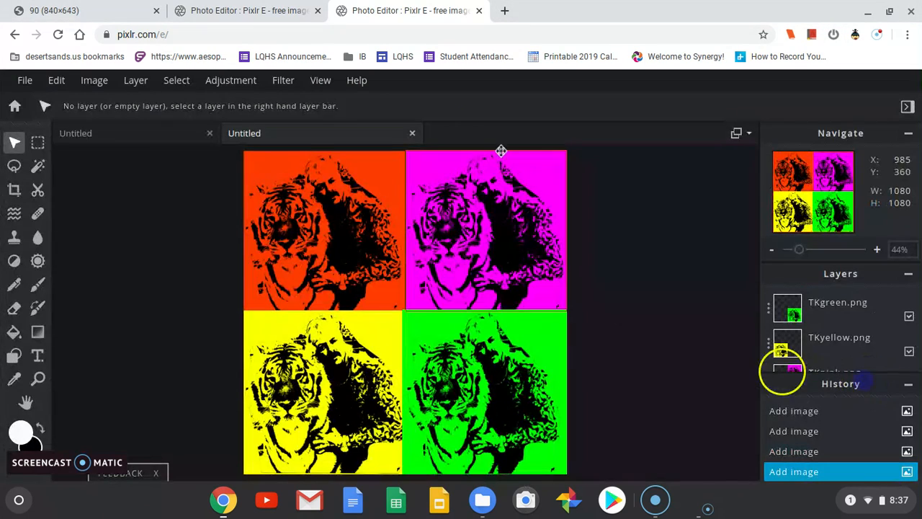
Create a new blank 1080 × 1080 px image
left_click(27, 82)
left_click(30, 100)
left_click(558, 397)
left_click(827, 342)
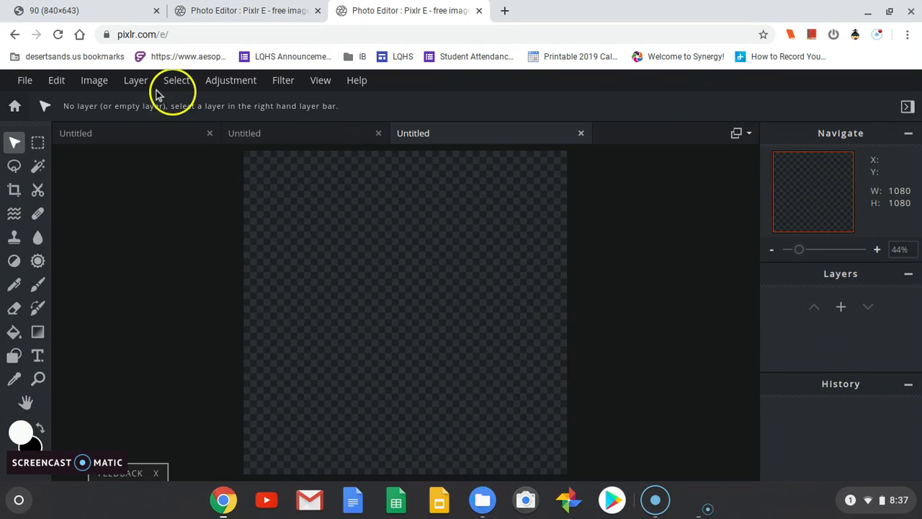
Add TKquad.png as a layer and scale it to about 469 × 469 px in the canvas's upper-left corner
left_click(29, 81)
left_click(136, 81)
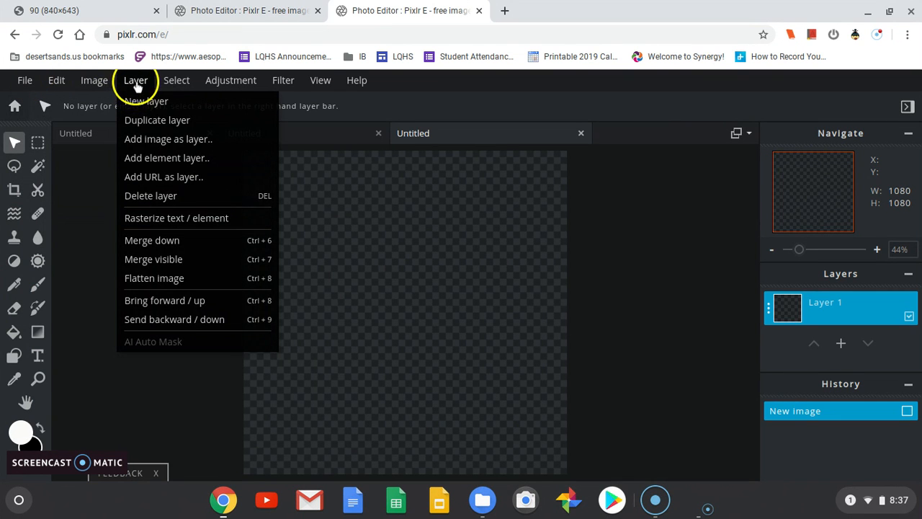
left_click(154, 143)
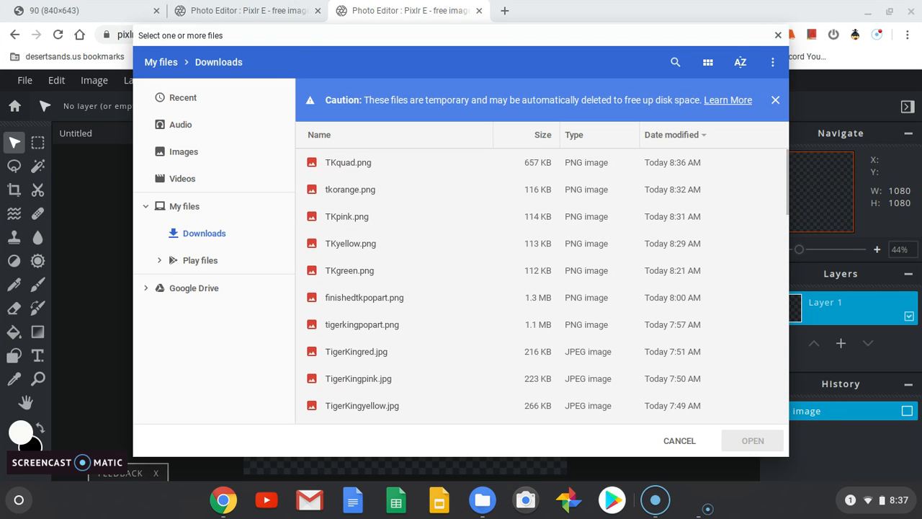
left_click(377, 163)
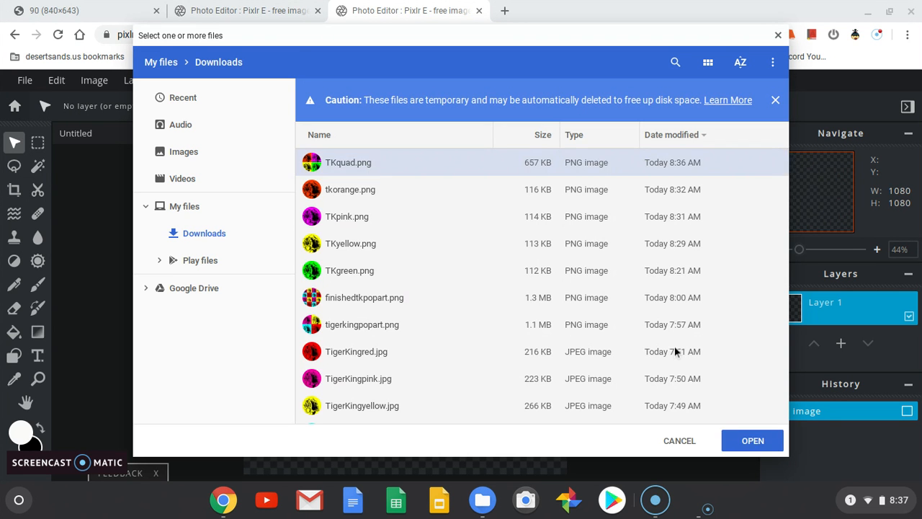
left_click(736, 448)
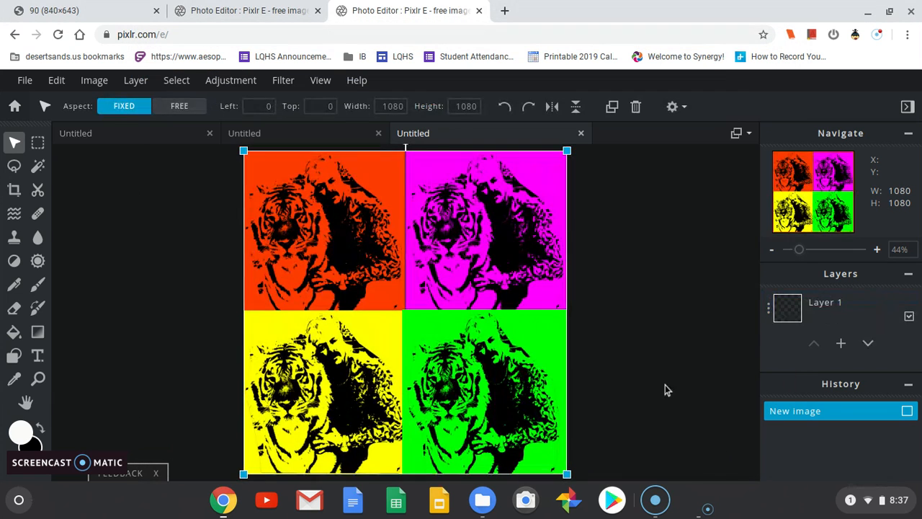
left_click_drag(568, 150, 381, 267)
left_click_drag(310, 376, 310, 191)
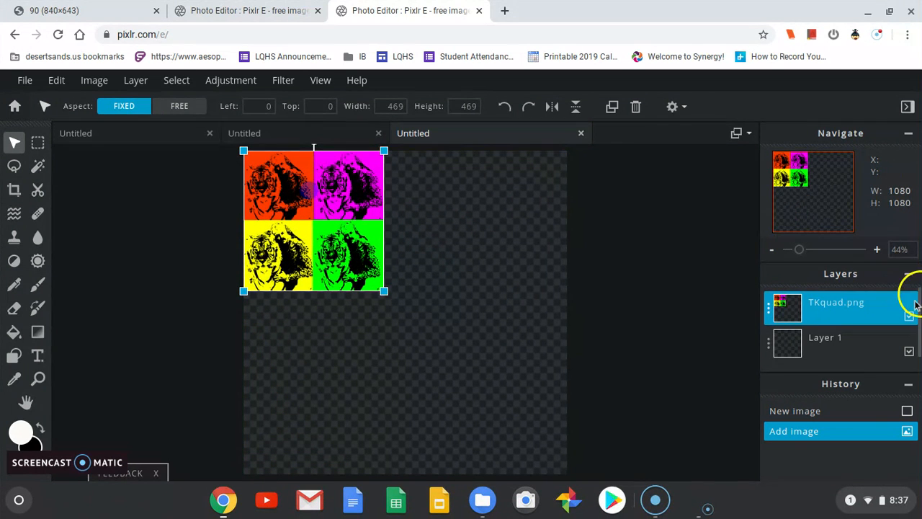
Duplicate the TKquad.png layer and enlarge the copy to about 1046 × 1046 px, keeping it anchored in the canvas's upper-left corner
left_click(769, 310)
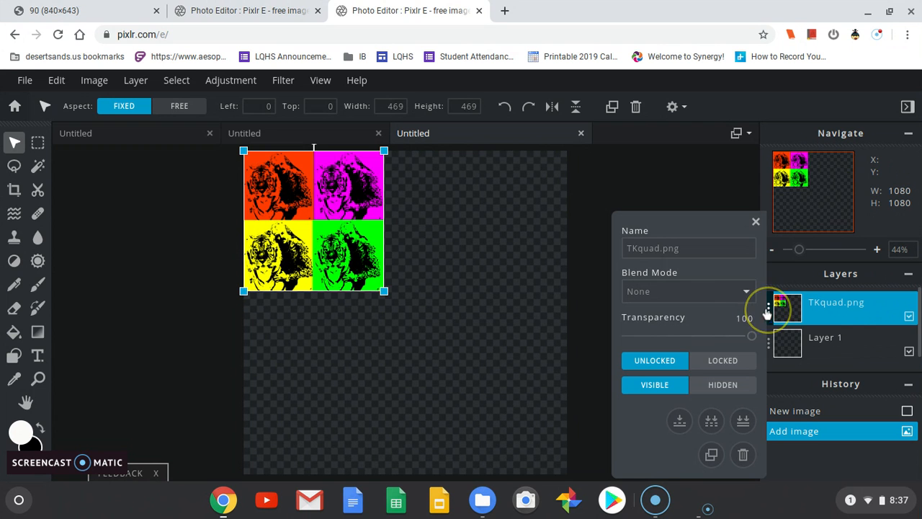
left_click(711, 458)
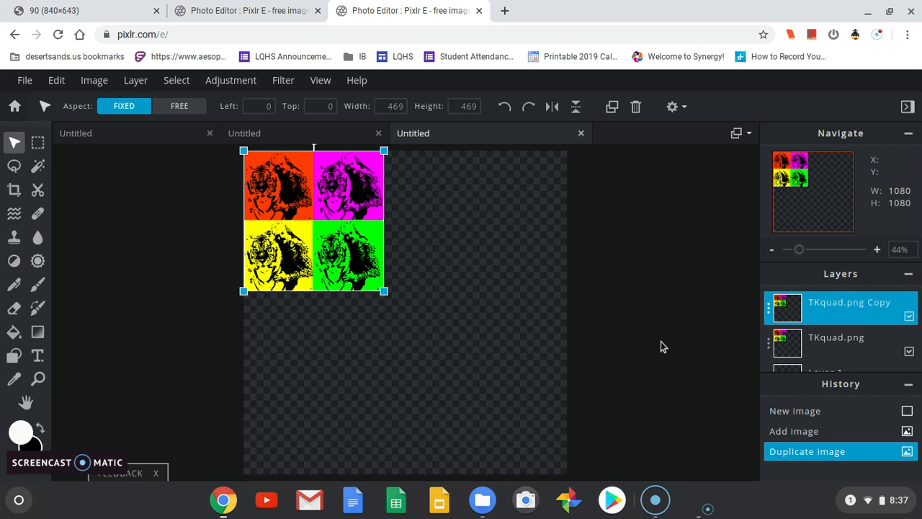
left_click_drag(383, 291, 406, 312)
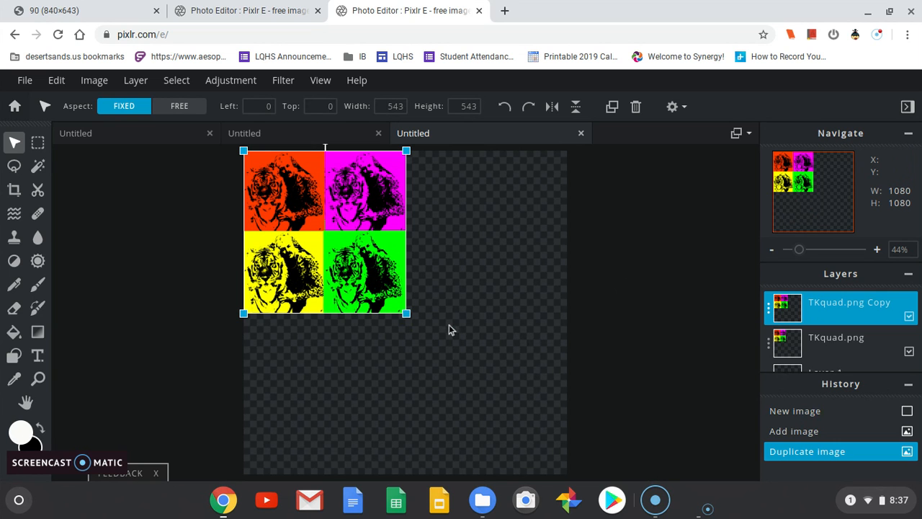
left_click_drag(406, 314, 573, 482)
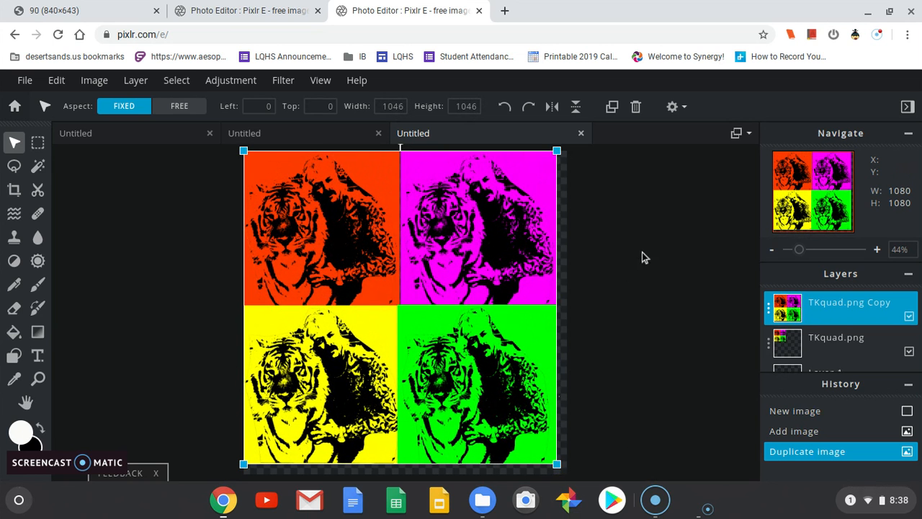